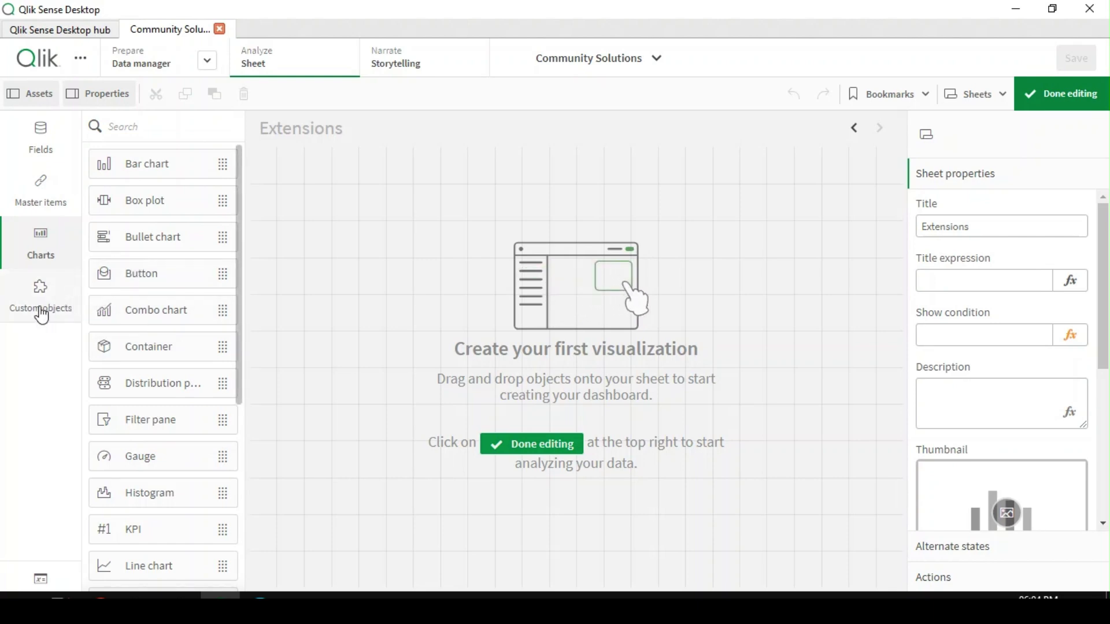
# Step: Expand Custom objects to list the People Chart and QS amPieChart extensions, then switch to File Explorer
pyautogui.click(30, 254)
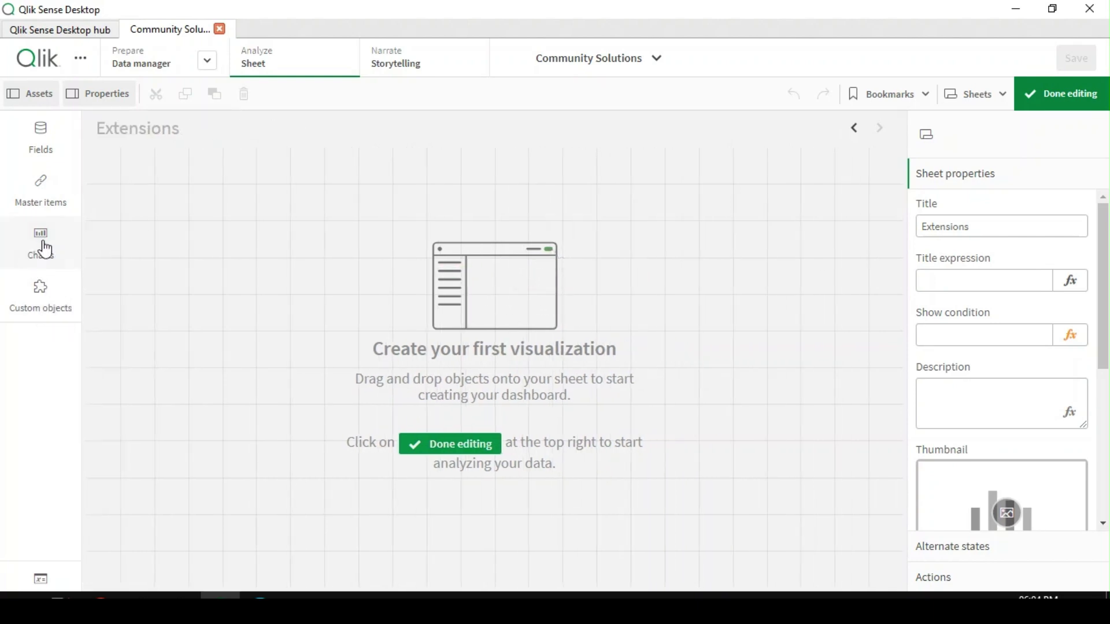
pyautogui.click(31, 253)
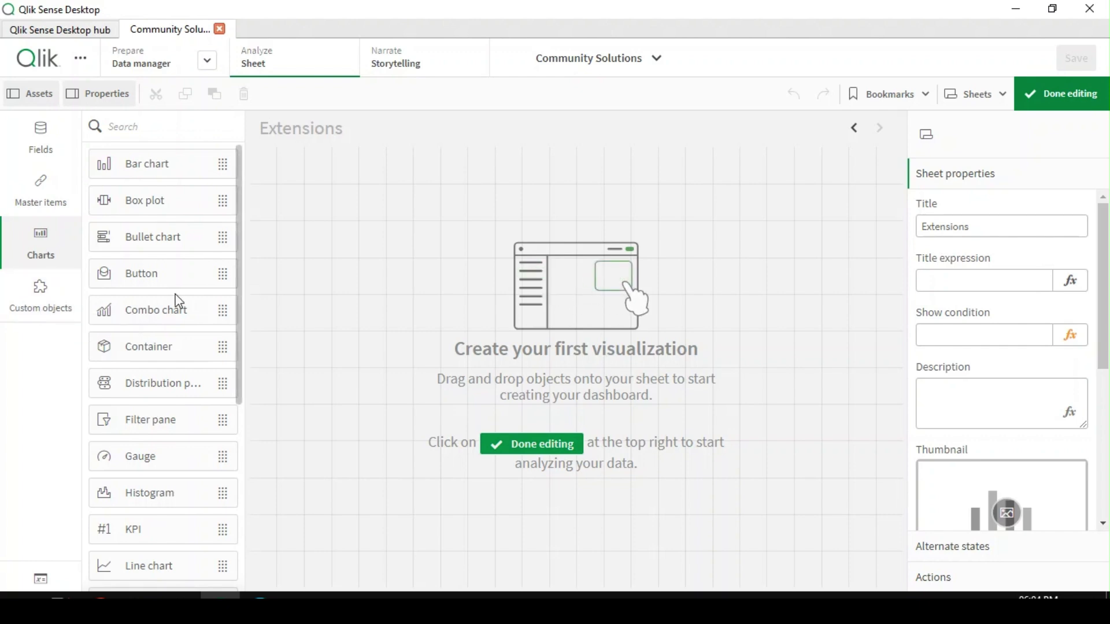
pyautogui.click(31, 308)
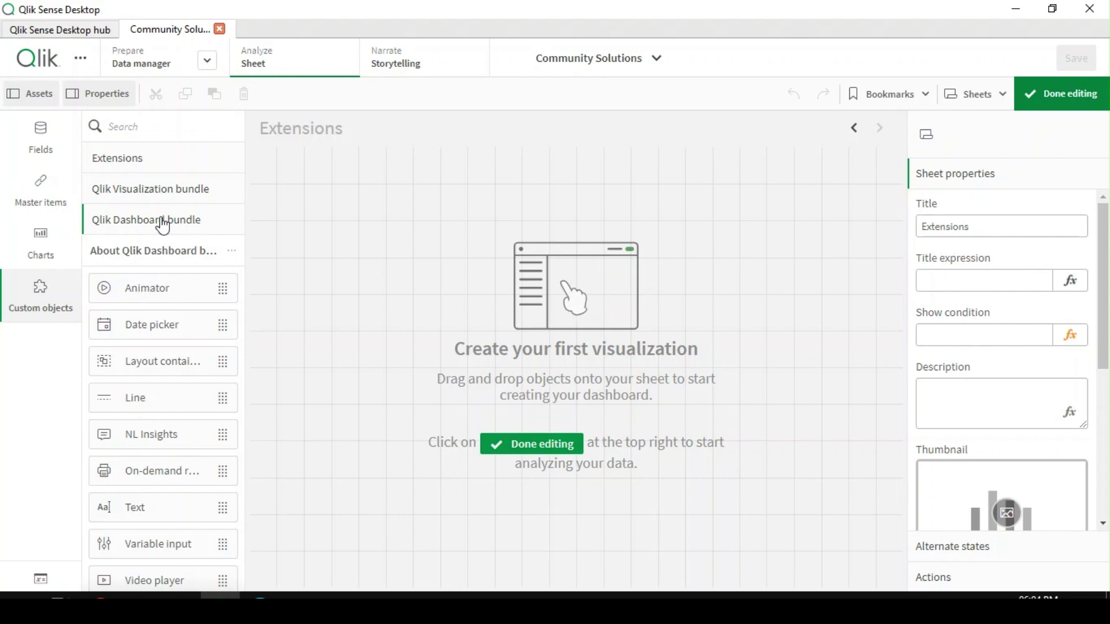
pyautogui.click(188, 191)
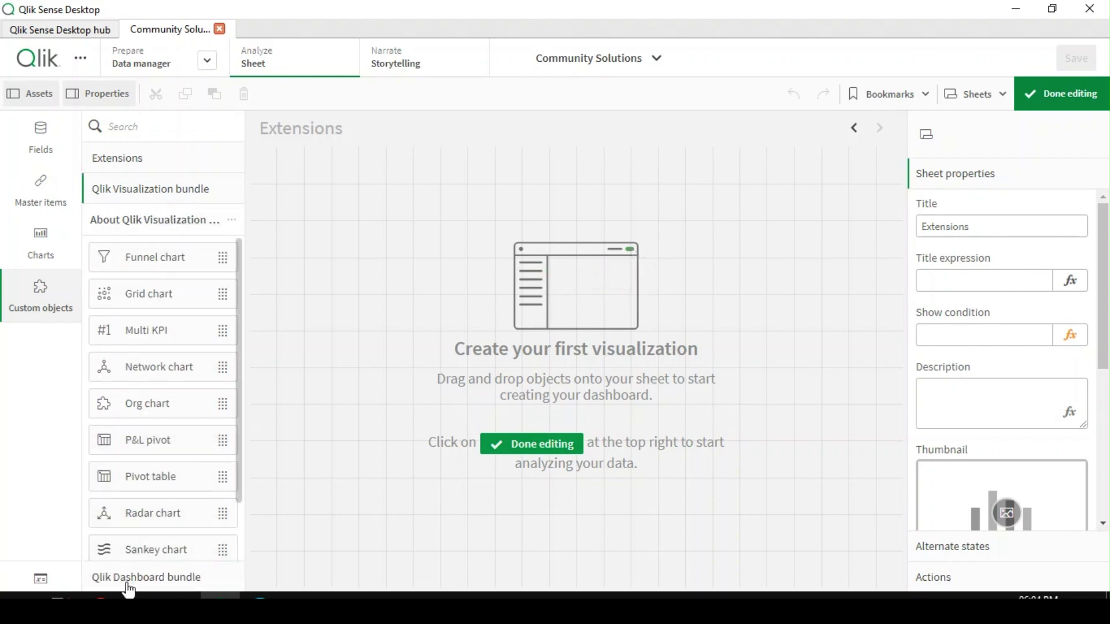
pyautogui.click(132, 580)
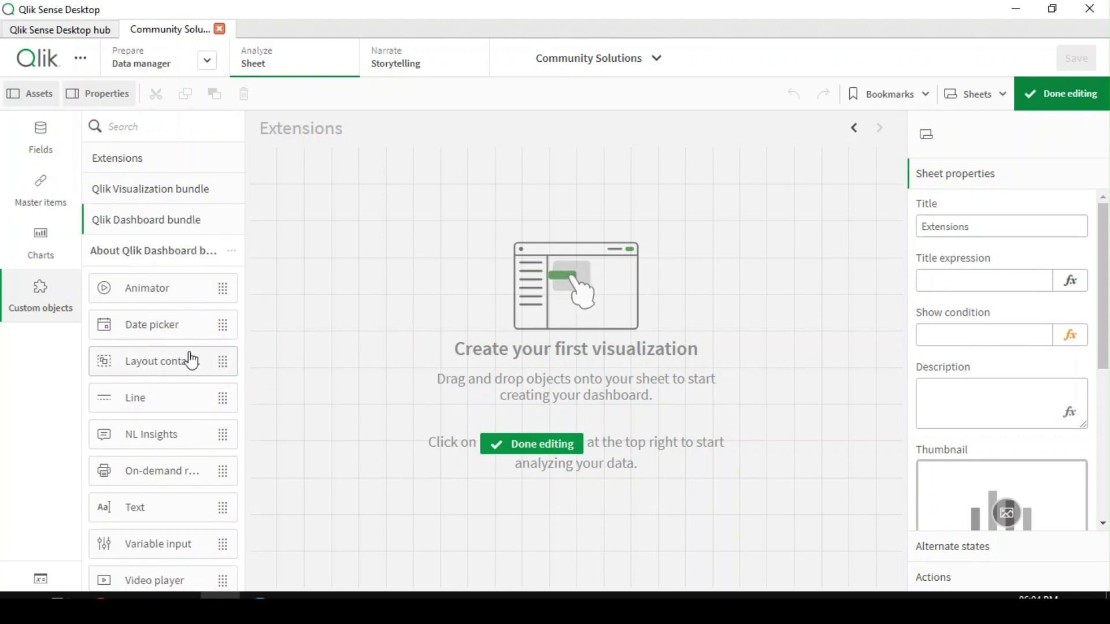
pyautogui.click(139, 164)
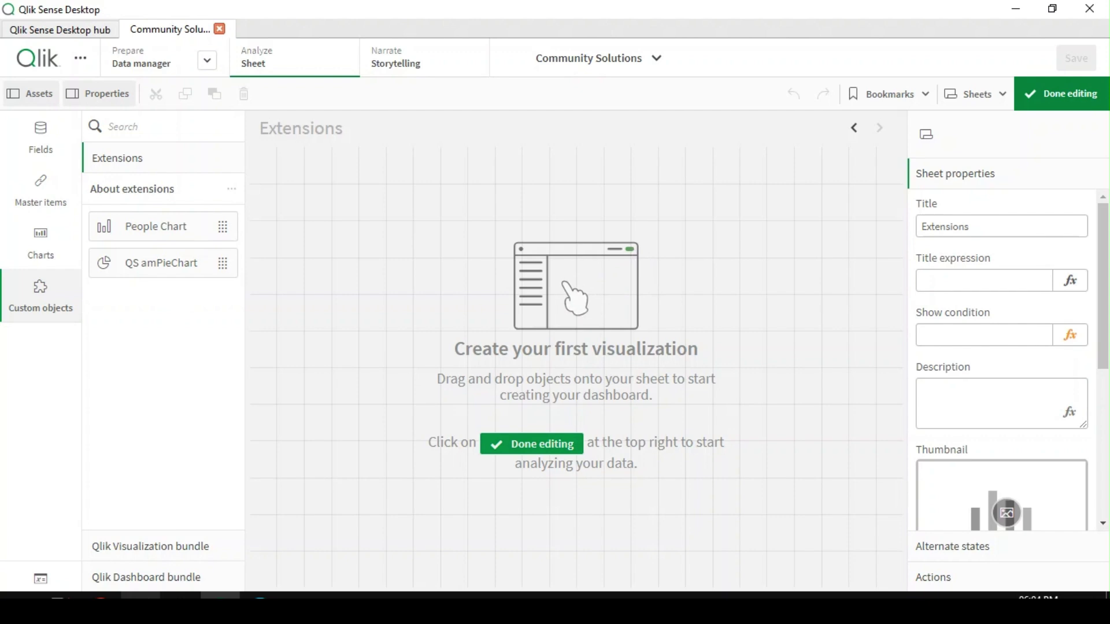
pyautogui.moveTo(141, 595)
pyautogui.click(142, 528)
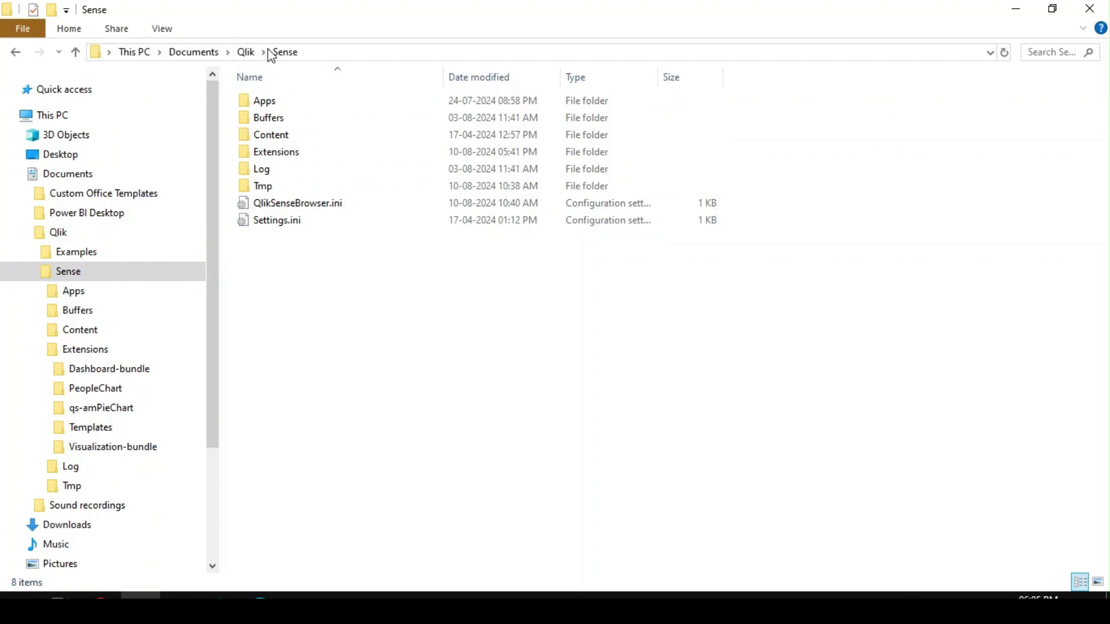
# Step: Browse to Extensions > PeopleChart and open com-qliktech-peoplechart.qext in Notepad++
pyautogui.doubleClick(294, 157)
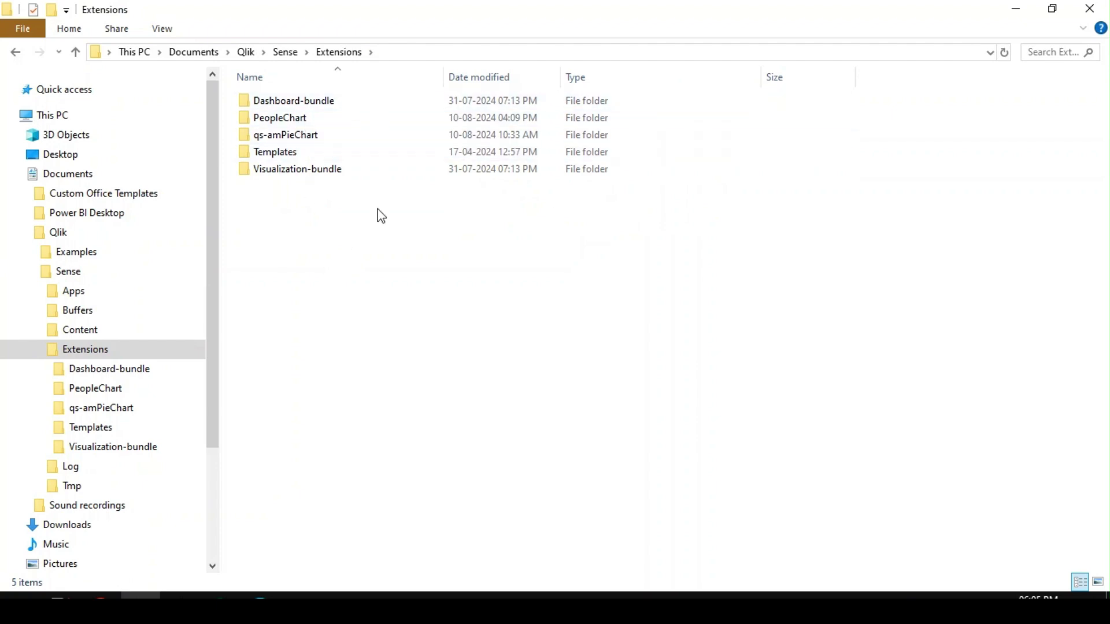
pyautogui.doubleClick(298, 119)
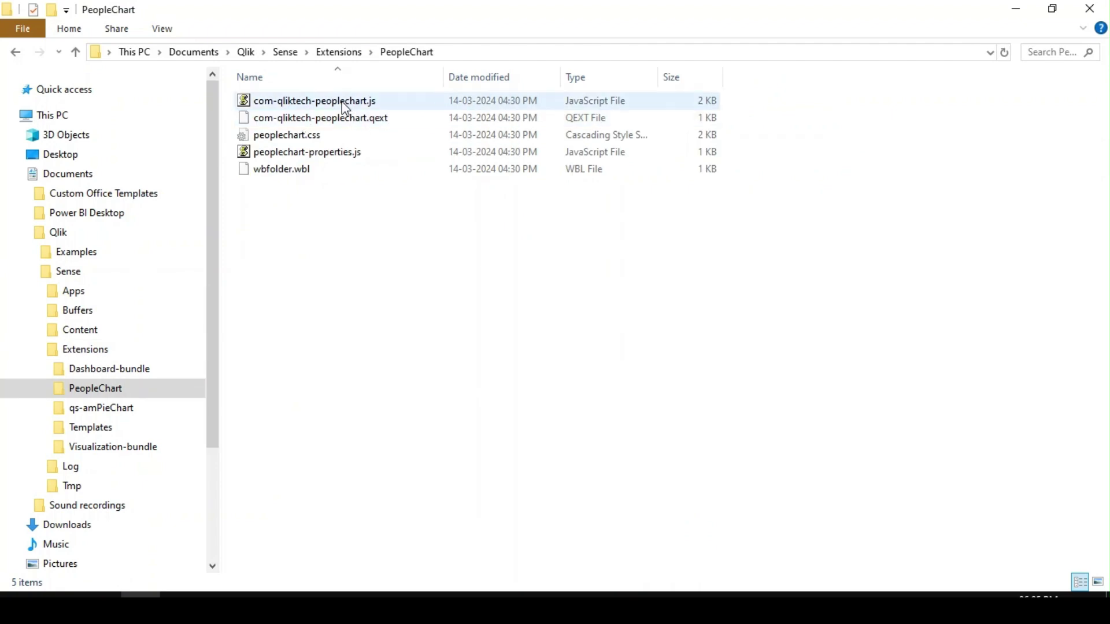
pyautogui.click(378, 122)
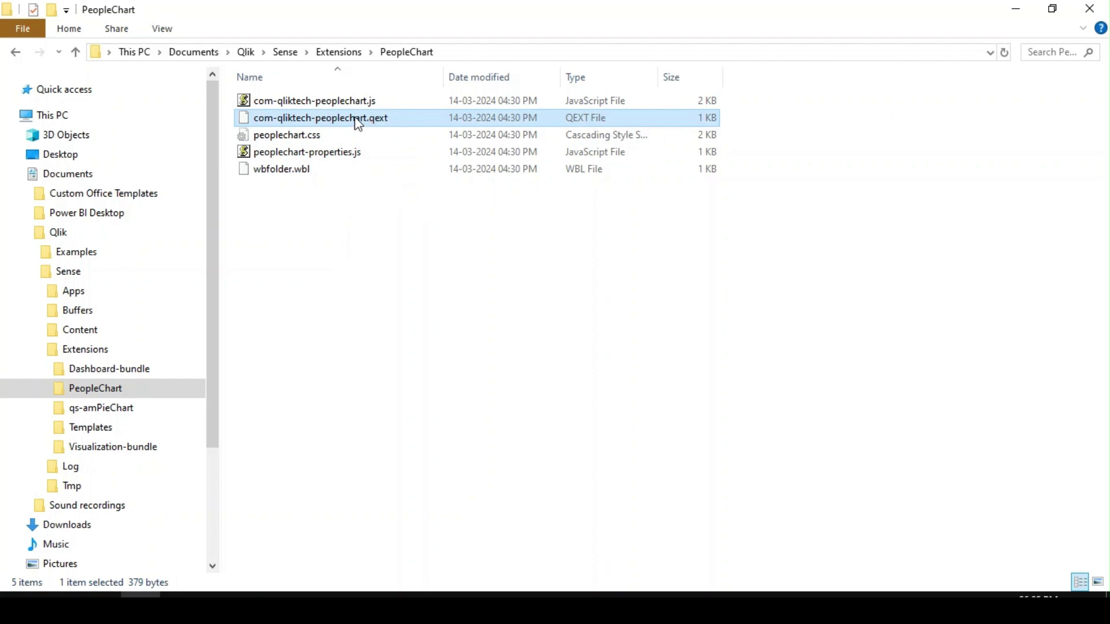
pyautogui.doubleClick(314, 119)
pyautogui.rightClick(312, 118)
pyautogui.click(386, 167)
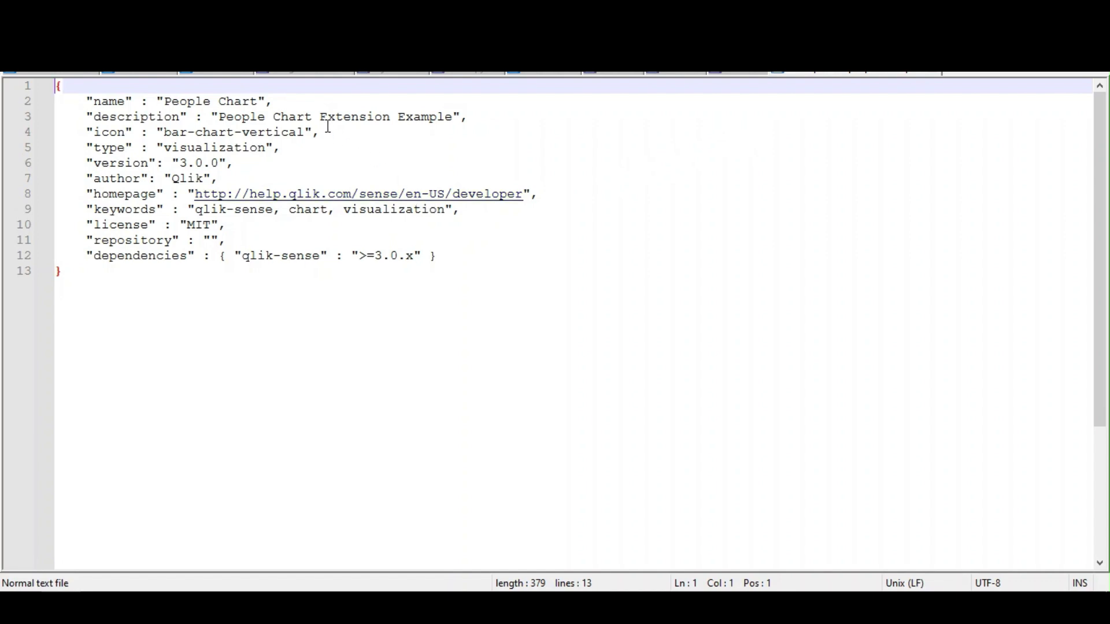
pyautogui.doubleClick(113, 102)
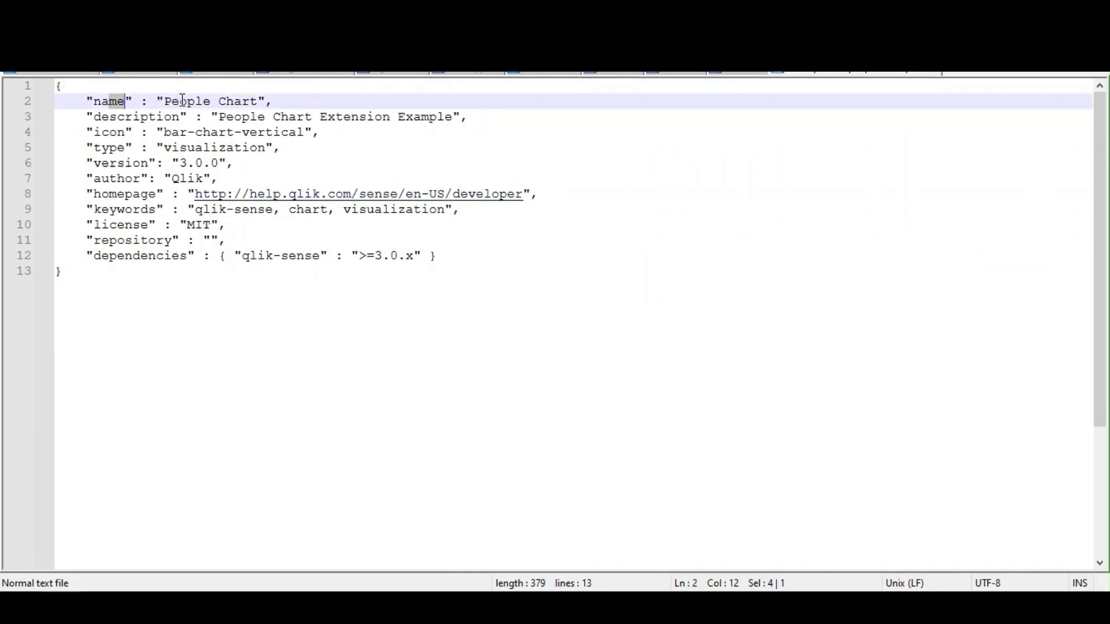
pyautogui.moveTo(113, 102); pyautogui.dragTo(321, 113)
pyautogui.click(349, 116)
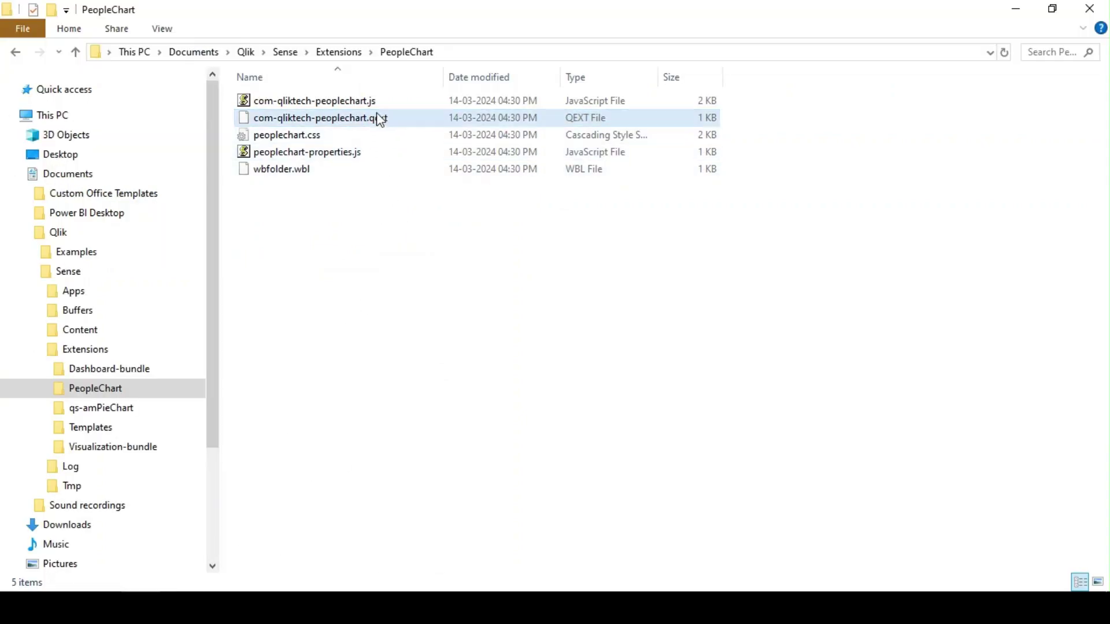
# Step: Open wbfolder.wbl in Notepad++
pyautogui.click(283, 170)
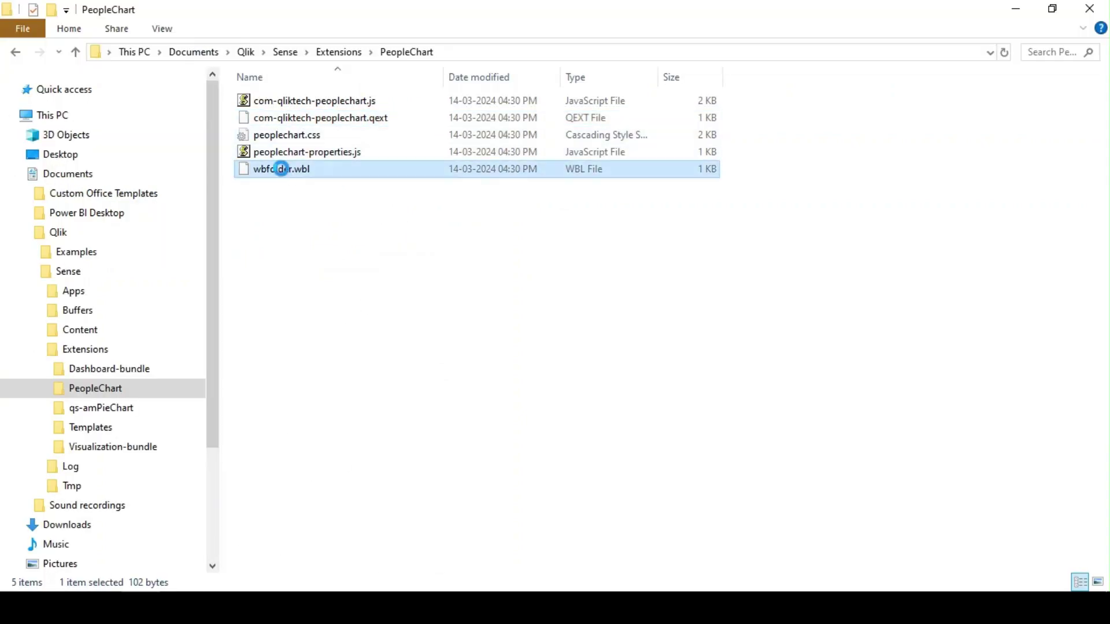
pyautogui.rightClick(284, 170)
pyautogui.click(372, 217)
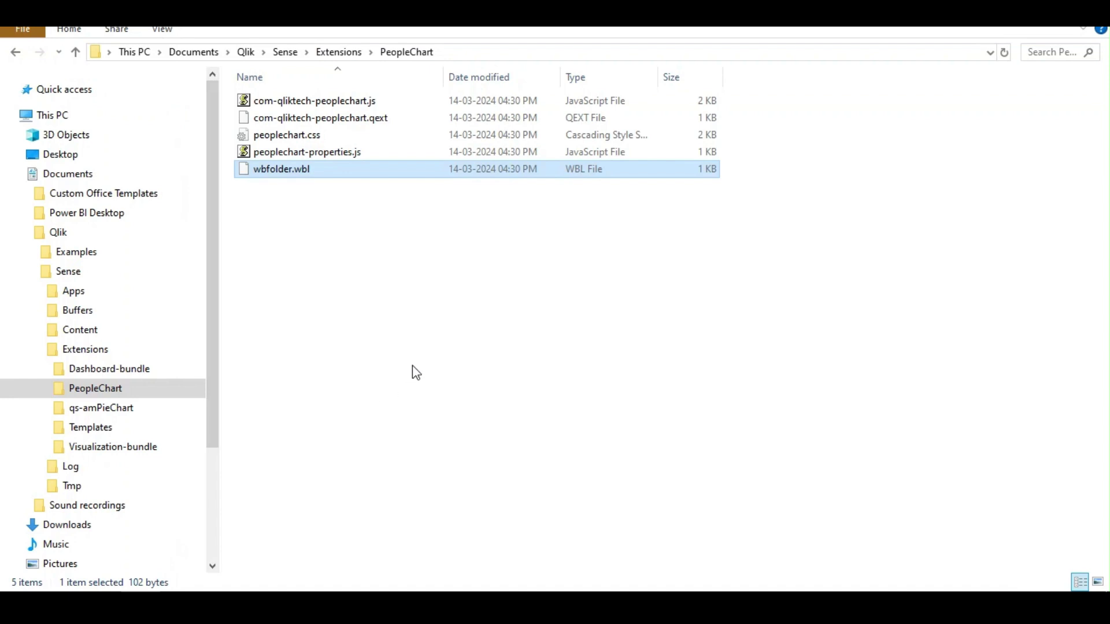
# Step: Look over the PeopleChart files, then return to the Extensions folder and its PeopleChart and qs-amPieChart subfolders
pyautogui.click(317, 138)
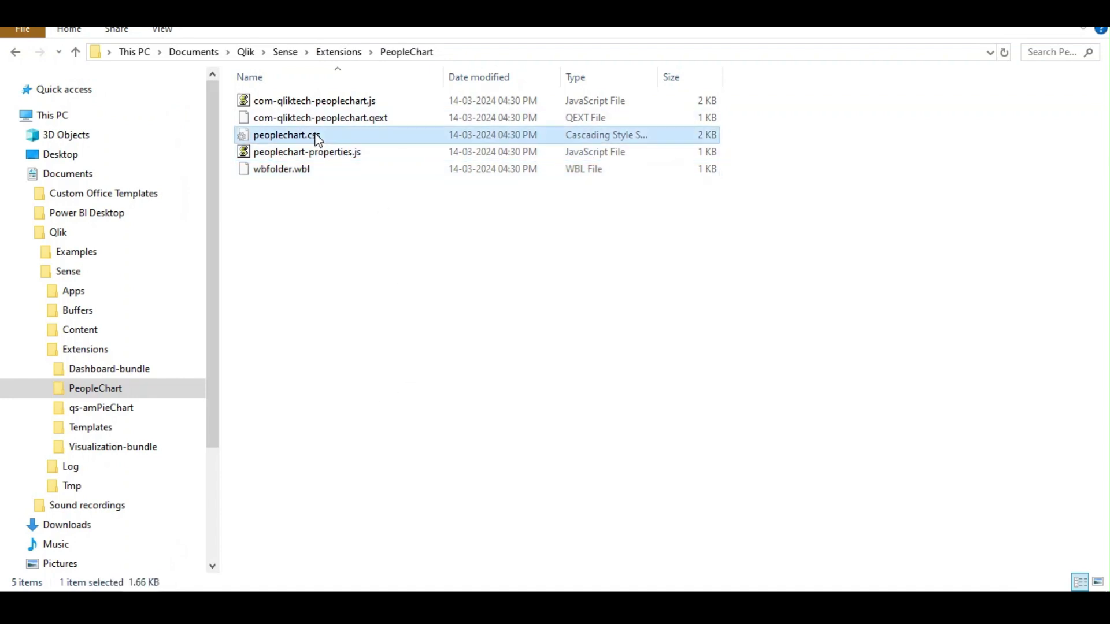
pyautogui.click(355, 154)
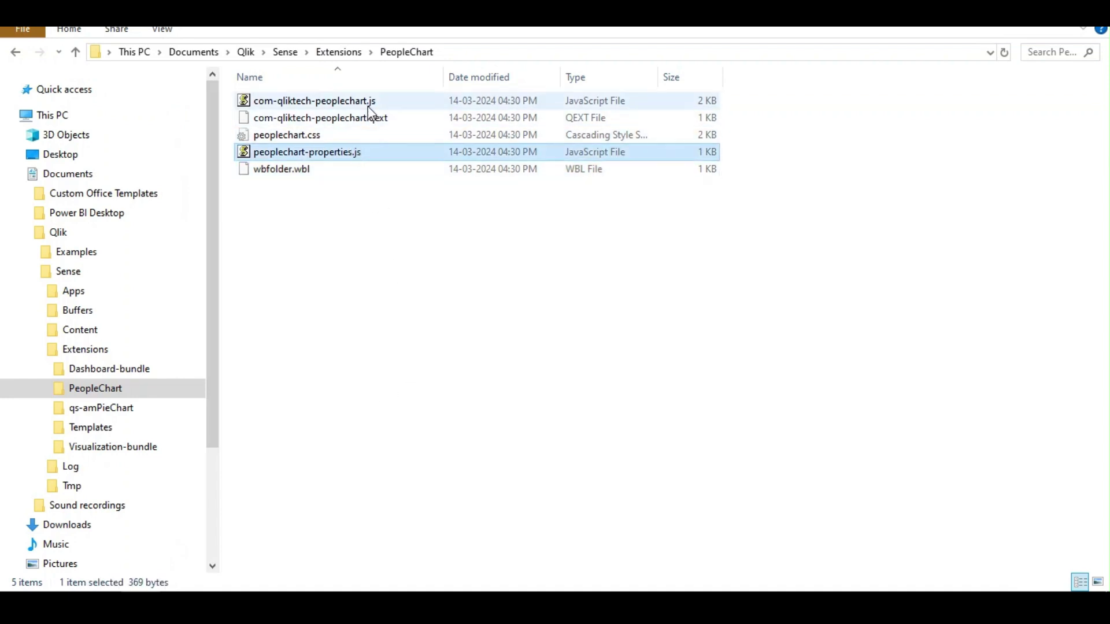
pyautogui.click(377, 221)
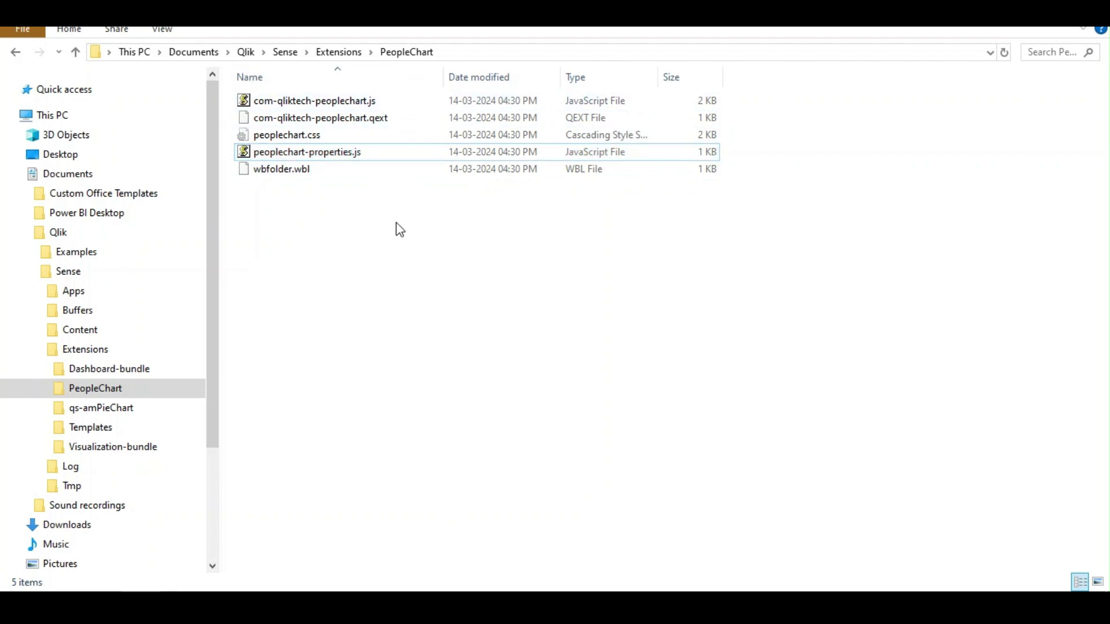
pyautogui.click(341, 53)
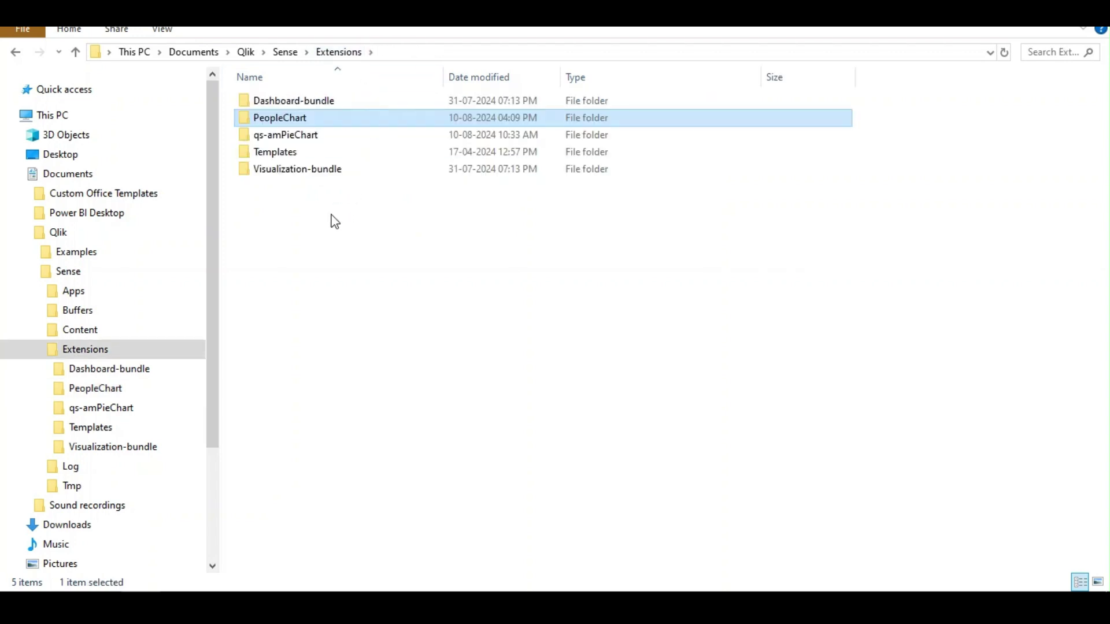
pyautogui.click(287, 119)
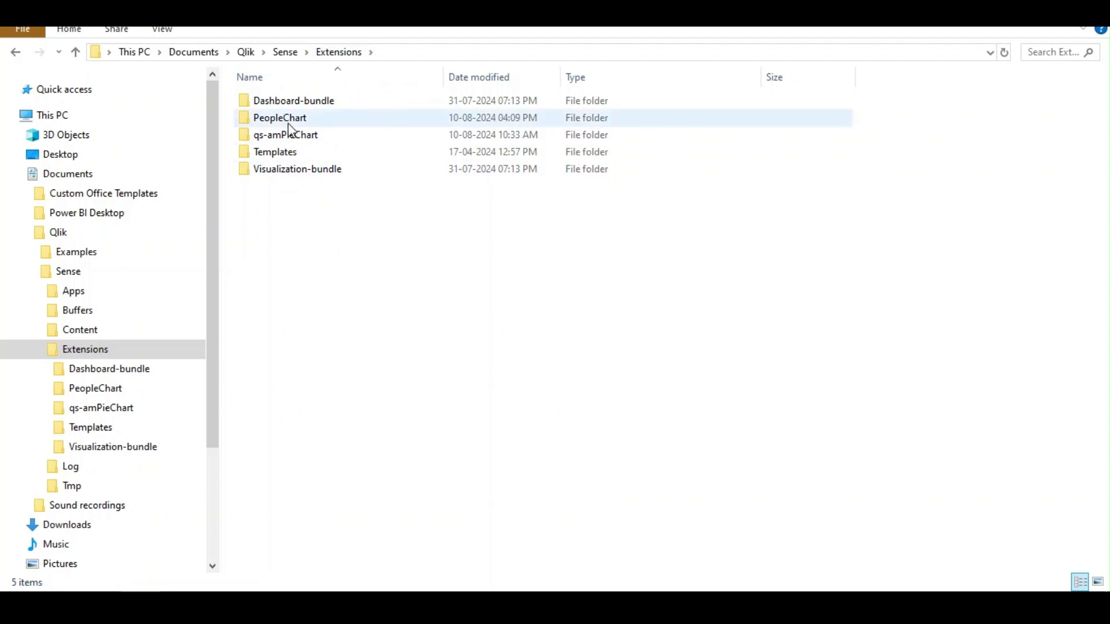
pyautogui.click(314, 192)
pyautogui.click(290, 118)
pyautogui.click(290, 117)
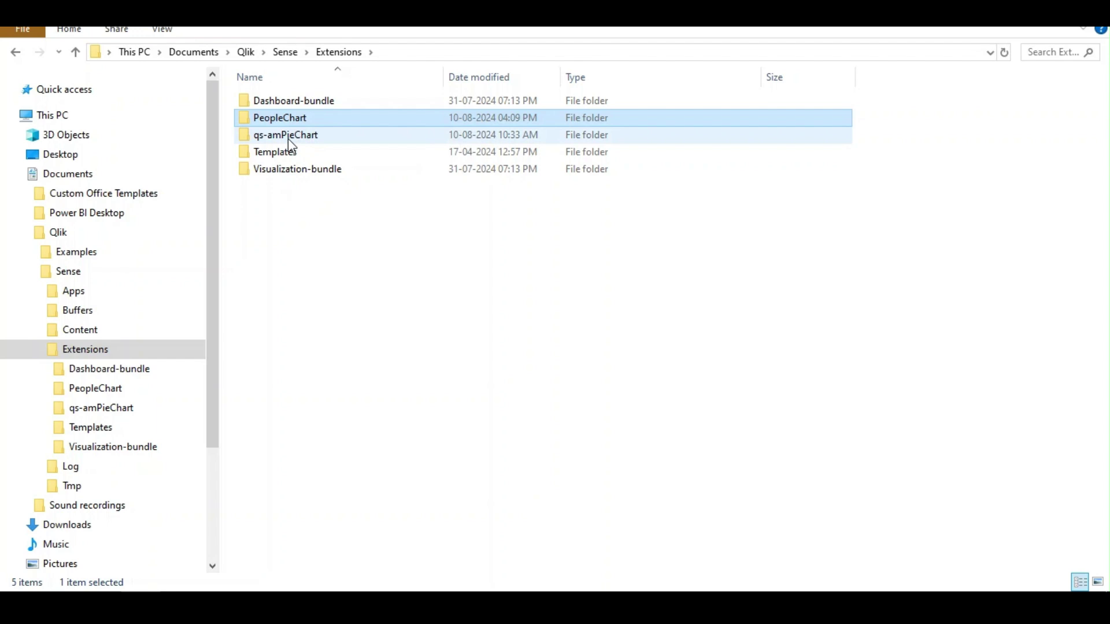
pyautogui.click(288, 137)
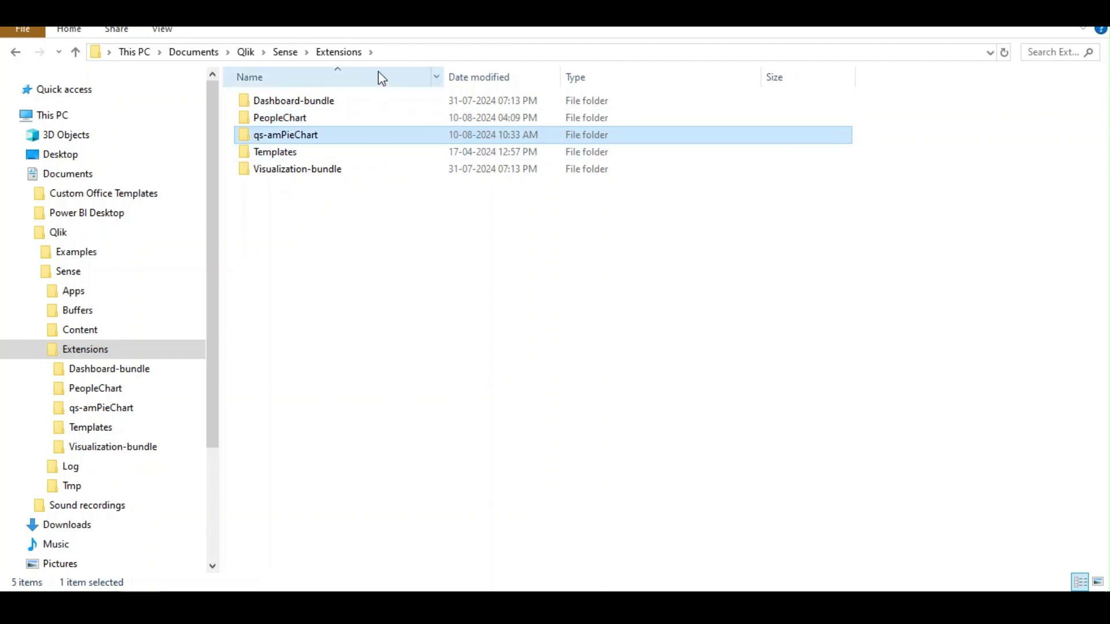
pyautogui.click(347, 263)
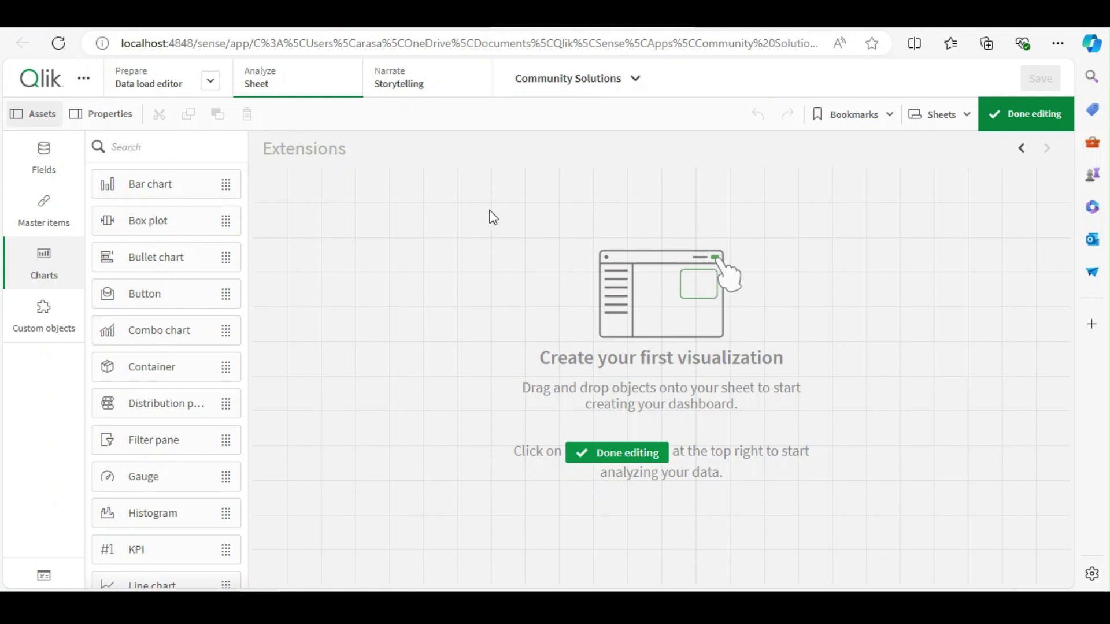
# Step: Show Custom objects and expand the Extensions group listing People Chart and QS amPieChart
pyautogui.click(46, 317)
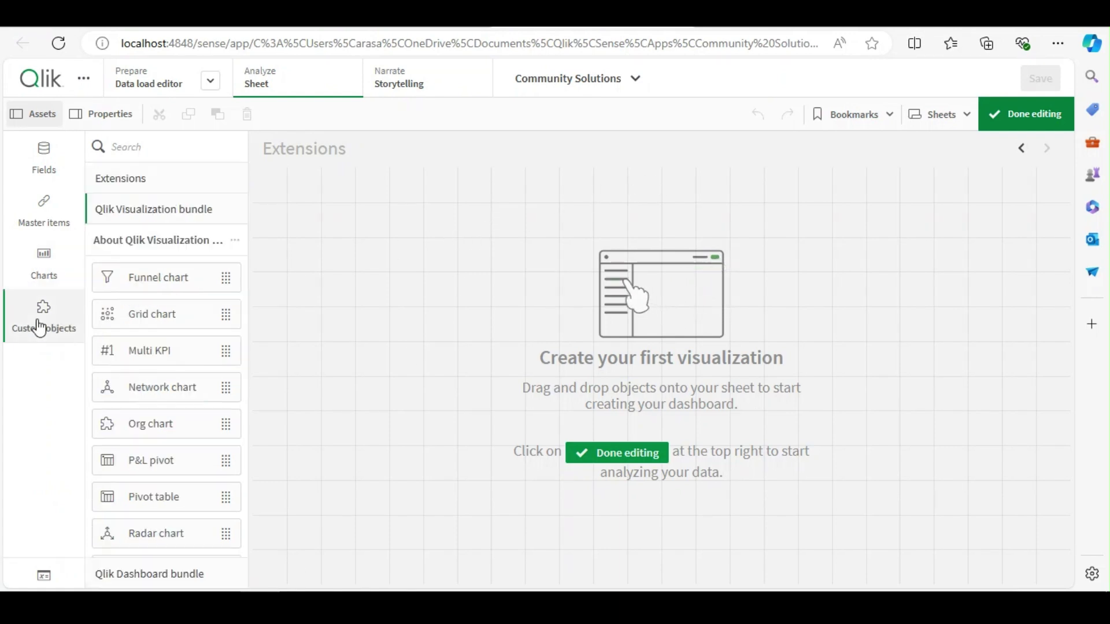
pyautogui.click(129, 184)
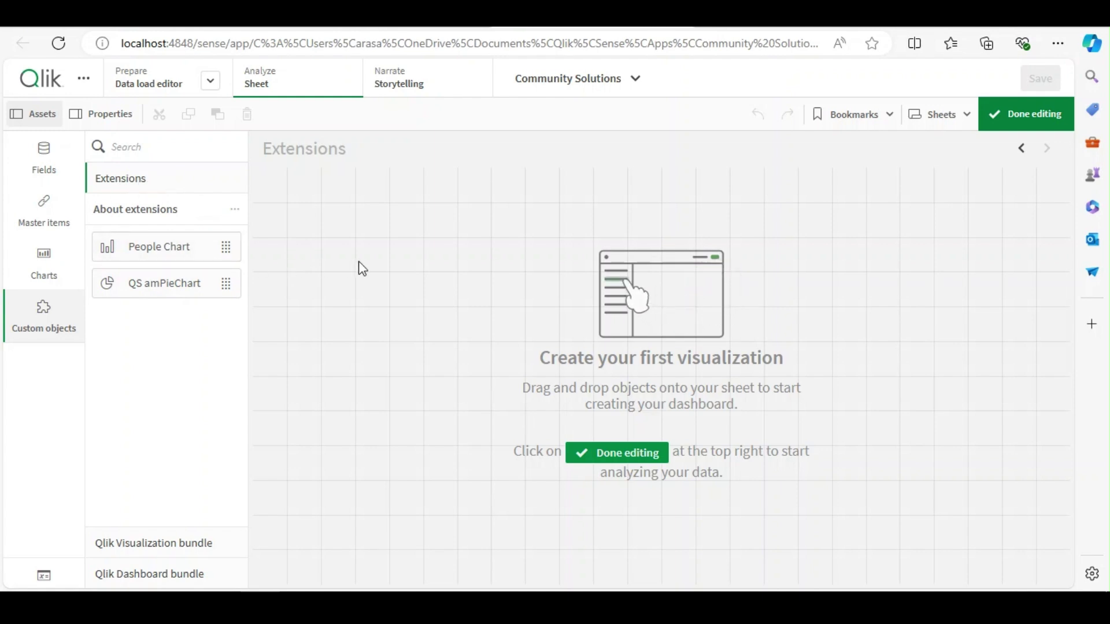
# Step: Place a People Chart at the sheet's top-left with dimension Product and measure Sum(Amount)
pyautogui.moveTo(151, 255); pyautogui.dragTo(496, 252)
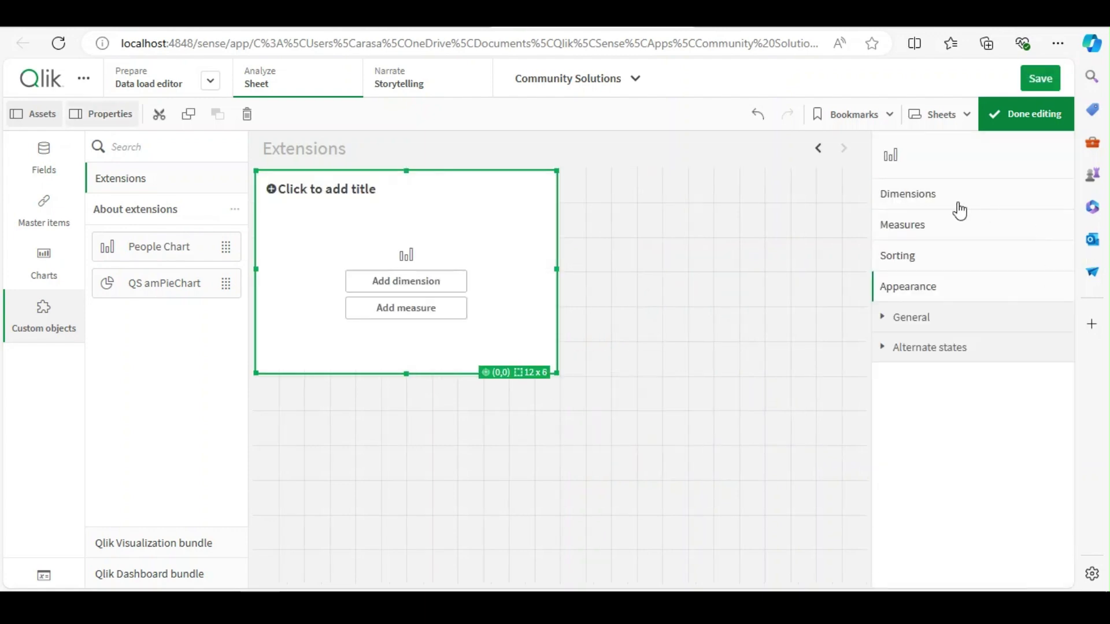
pyautogui.click(951, 203)
pyautogui.click(976, 228)
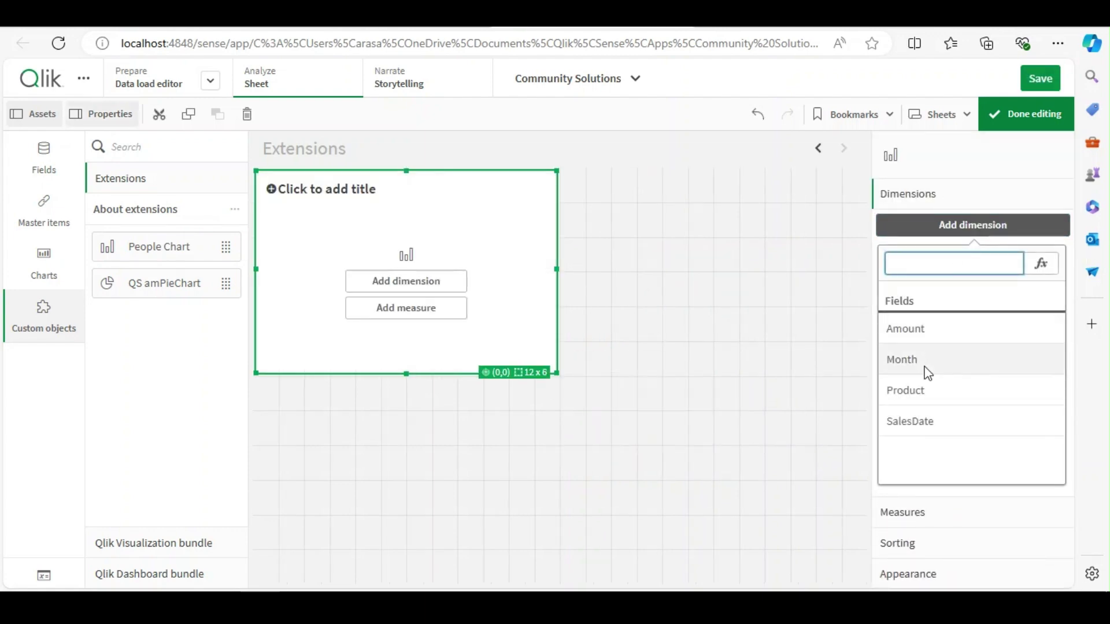
pyautogui.click(927, 390)
pyautogui.click(942, 255)
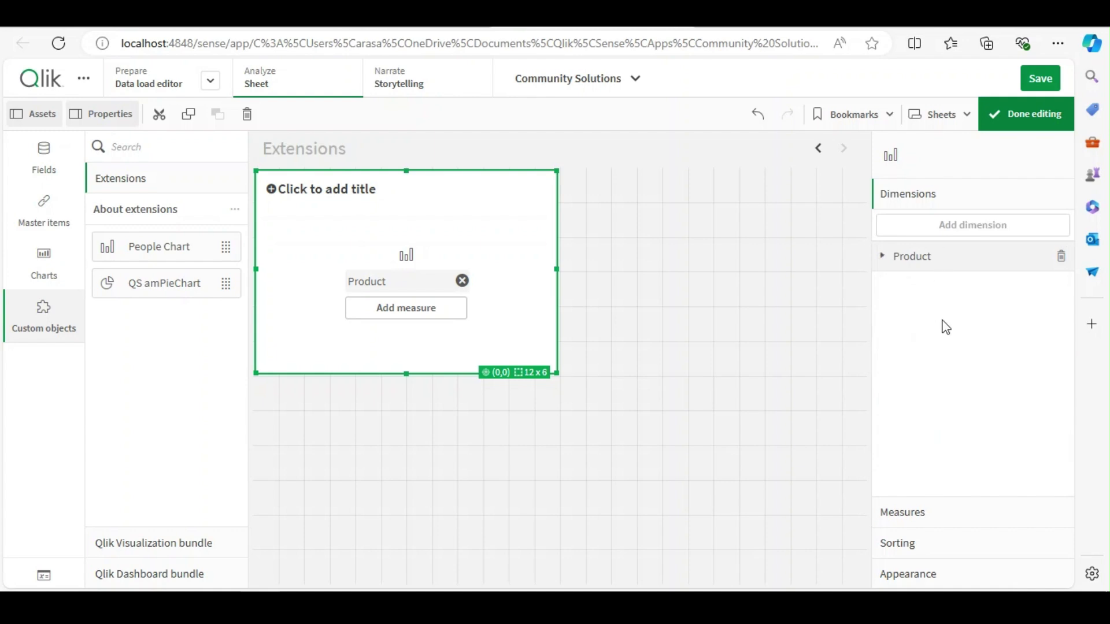
pyautogui.click(924, 513)
pyautogui.click(956, 261)
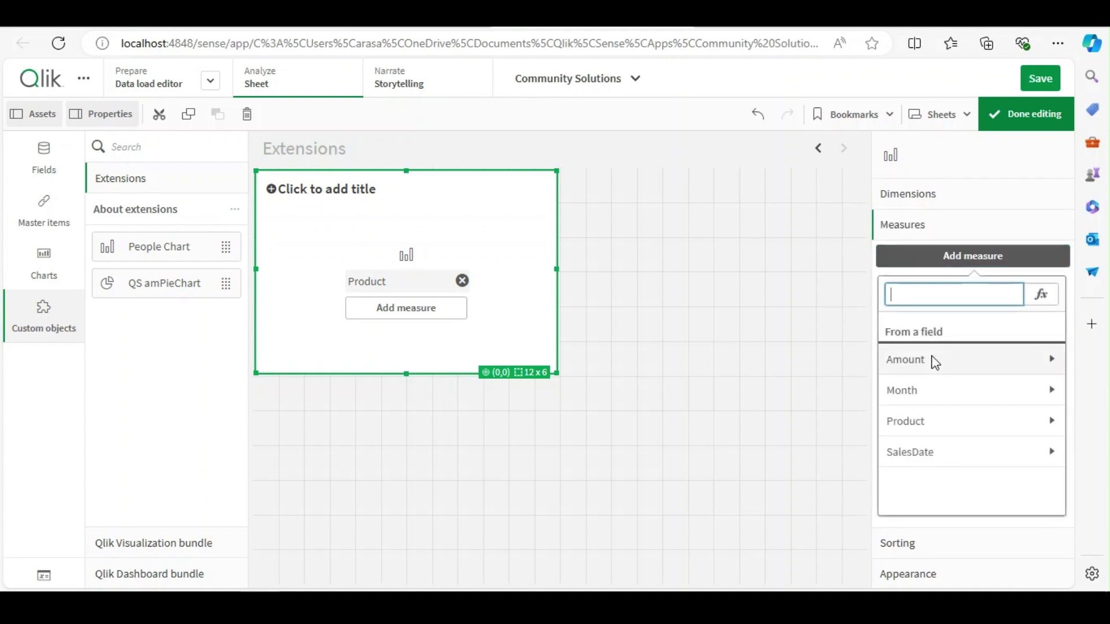
pyautogui.click(931, 361)
pyautogui.click(938, 354)
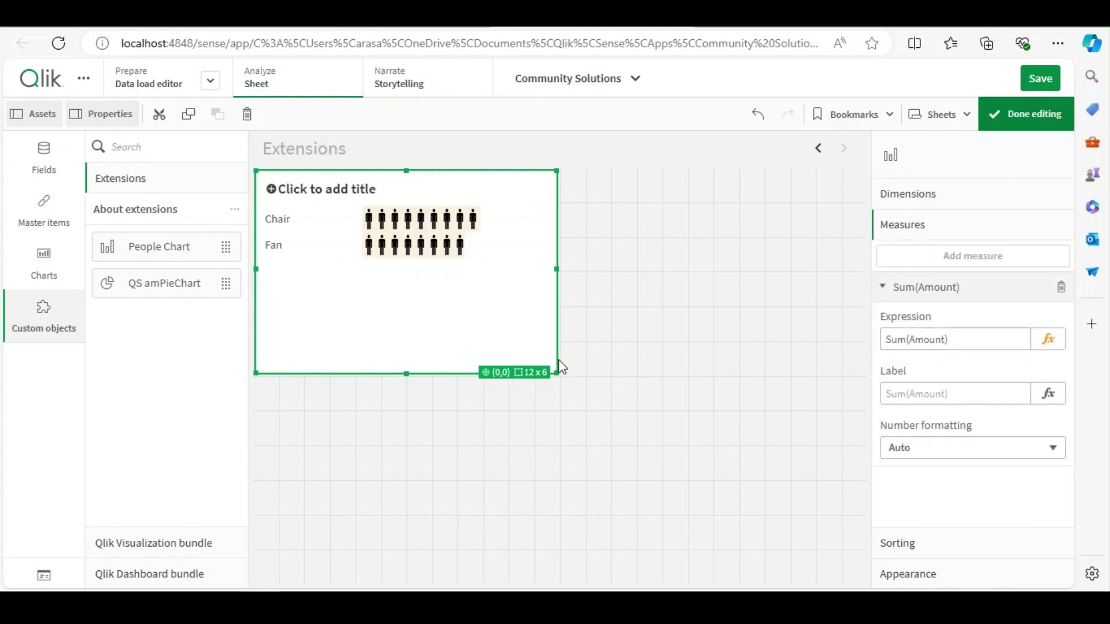
# Step: Place a QS amPieChart beside the People Chart and give it the Month dimension
pyautogui.click(466, 428)
pyautogui.click(384, 301)
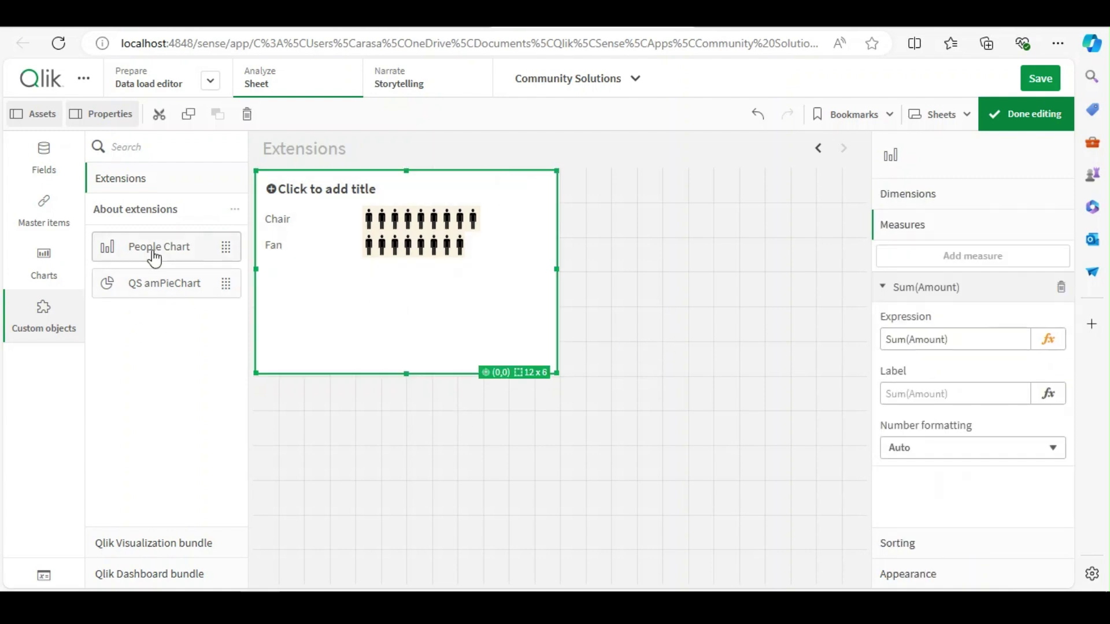
pyautogui.moveTo(143, 287); pyautogui.dragTo(691, 289)
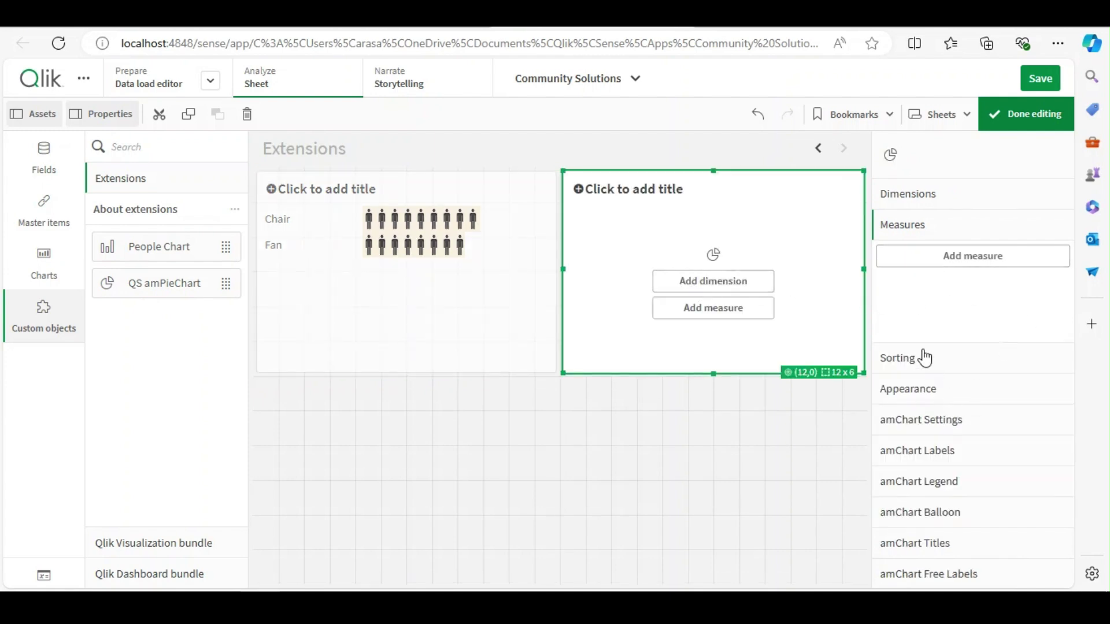
pyautogui.click(949, 202)
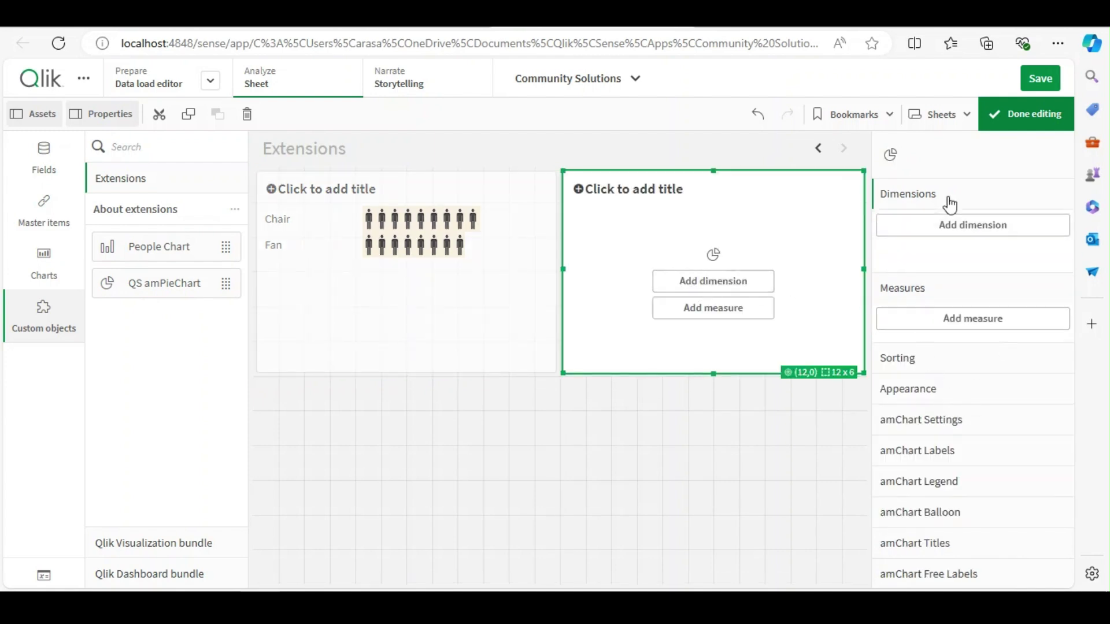
pyautogui.click(956, 229)
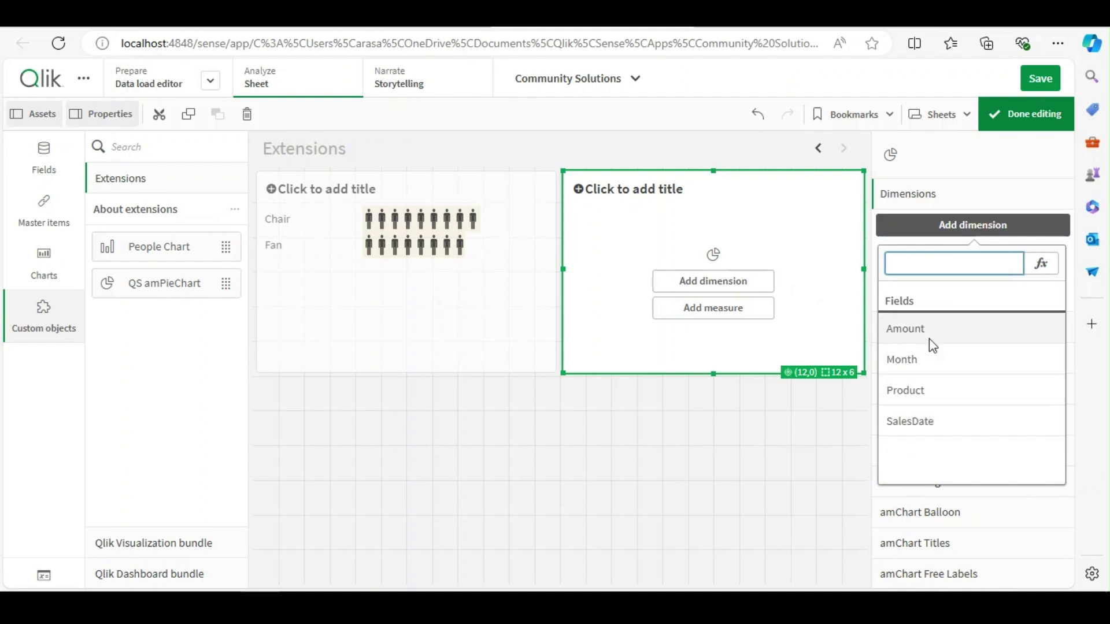
pyautogui.click(937, 361)
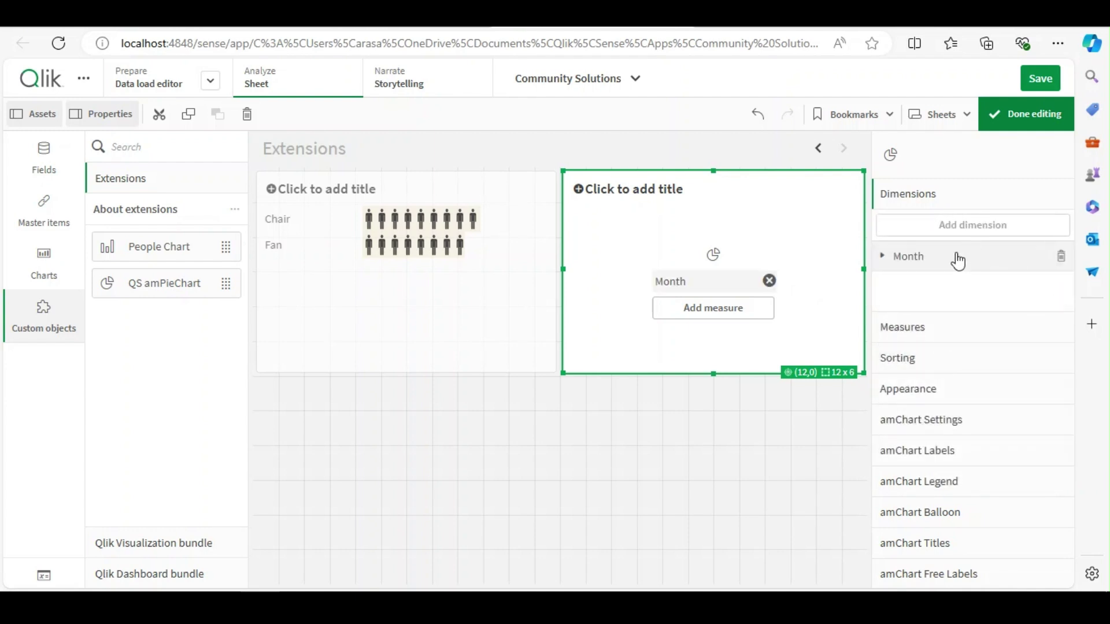
# Step: Add the Sum(Amount) measure to the pie chart and finish editing the sheet
pyautogui.click(931, 325)
pyautogui.click(985, 268)
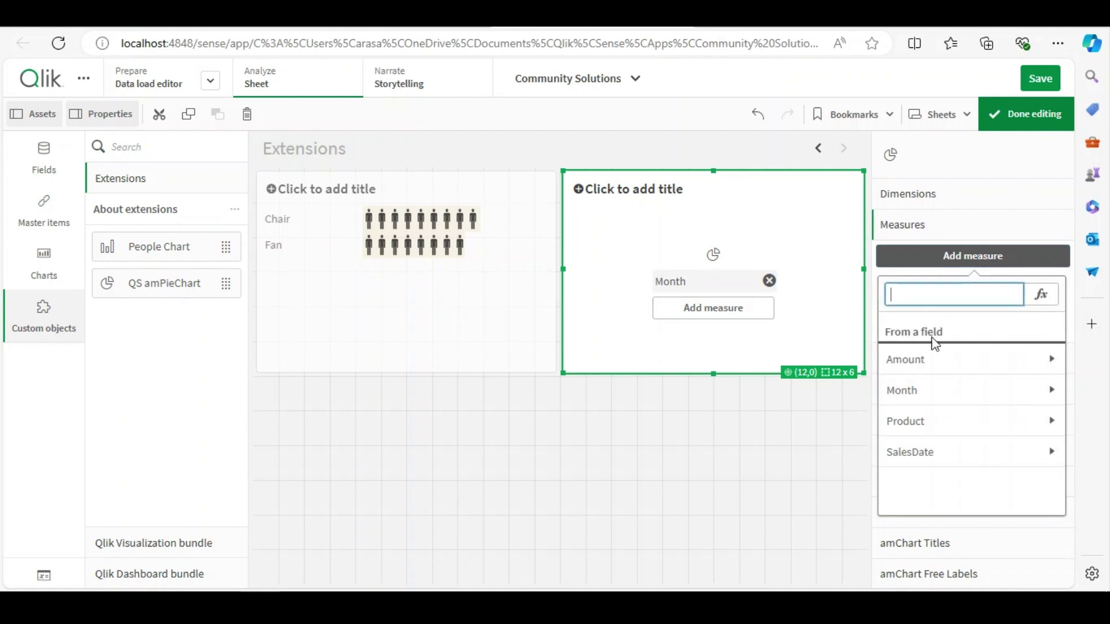
pyautogui.click(939, 355)
pyautogui.click(921, 362)
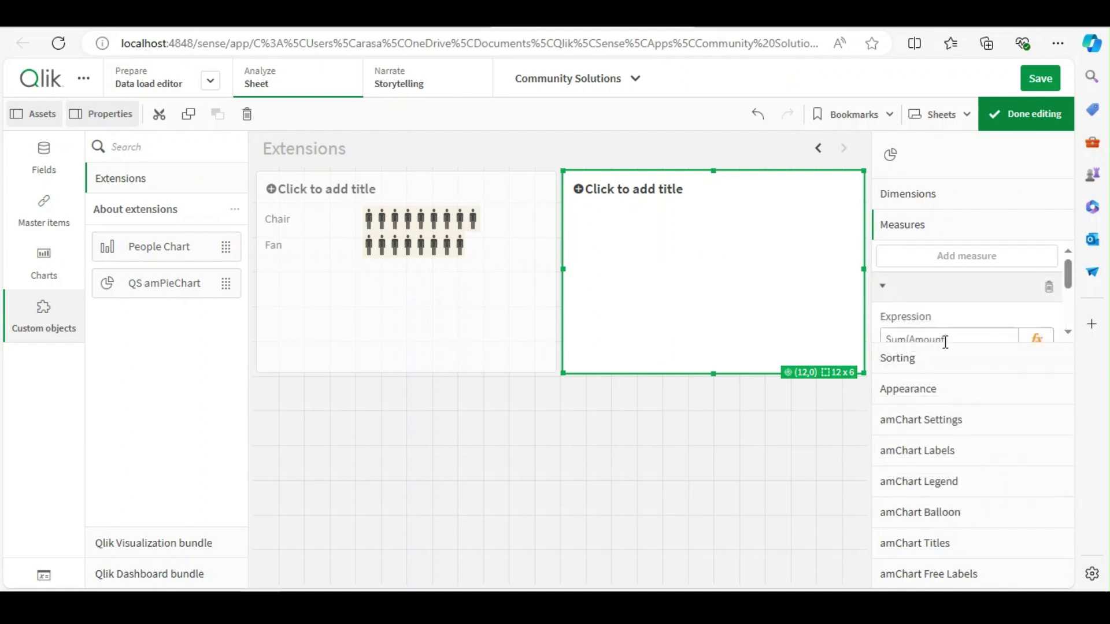
pyautogui.click(1040, 114)
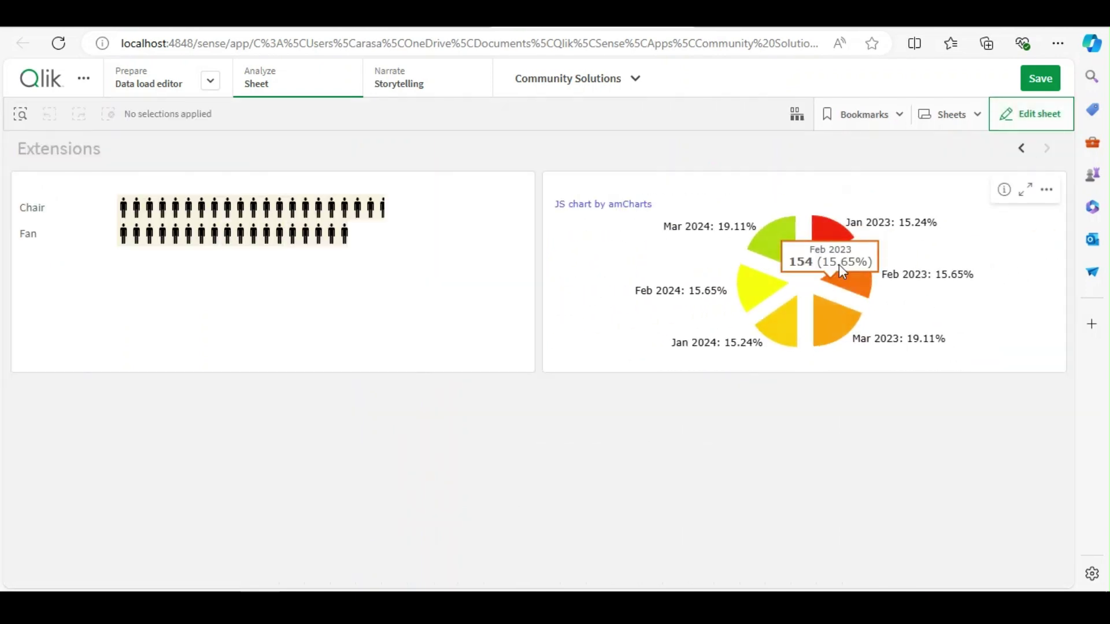
# Step: Read the monthly percentage values on the pie chart's slices
pyautogui.moveTo(791, 308)
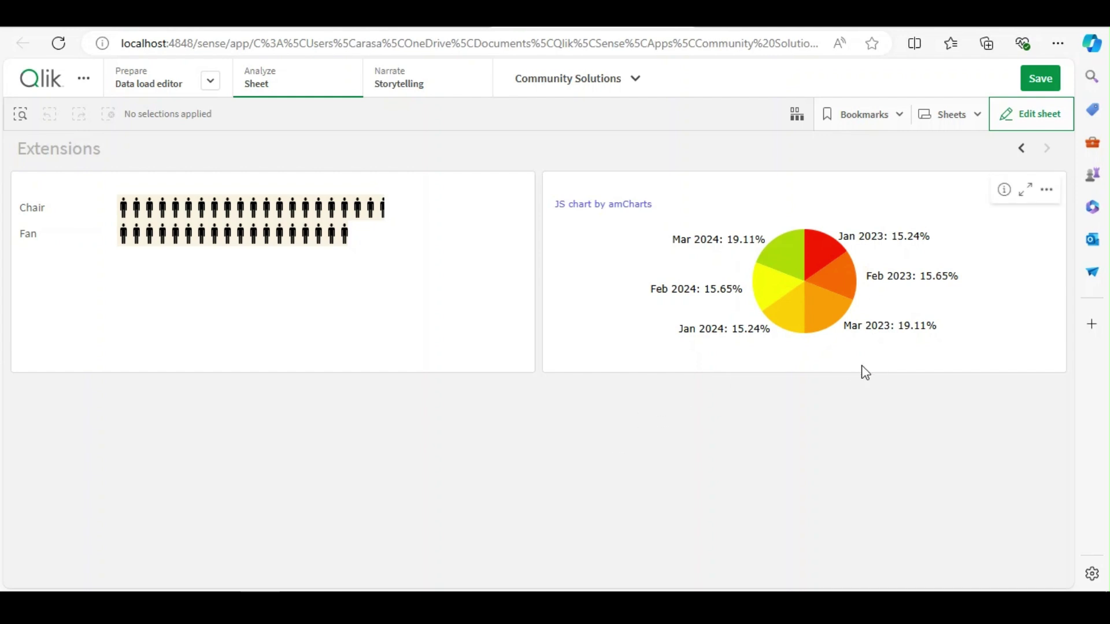
pyautogui.moveTo(706, 314)
# Step: Reach the Dev Hub through the user menu and open its Extension editor
pyautogui.click(211, 23)
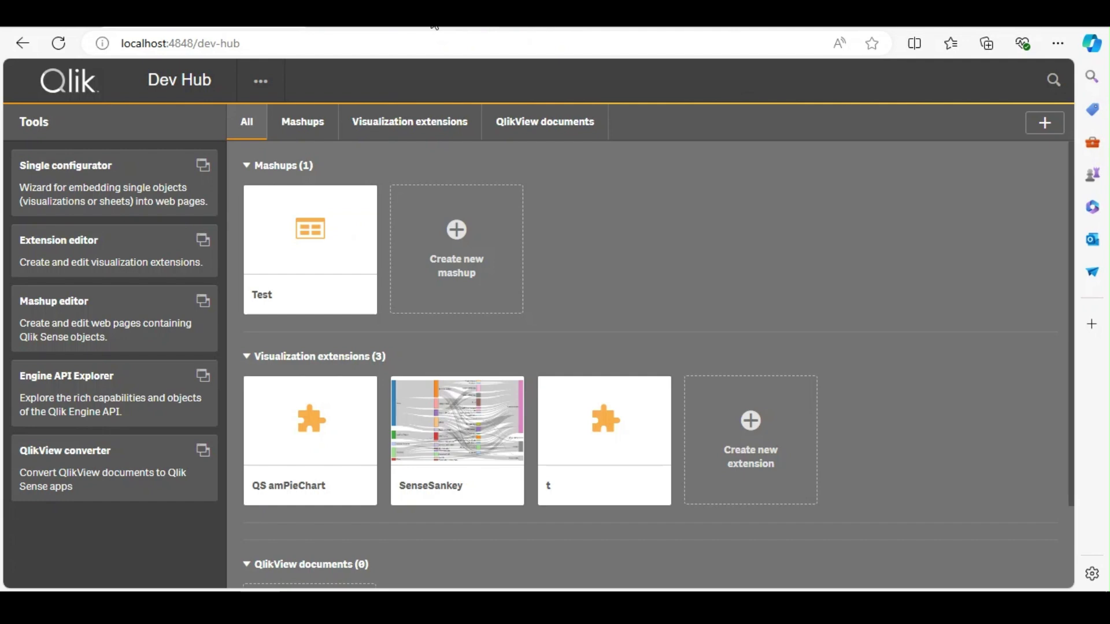
pyautogui.click(435, 23)
pyautogui.click(304, 45)
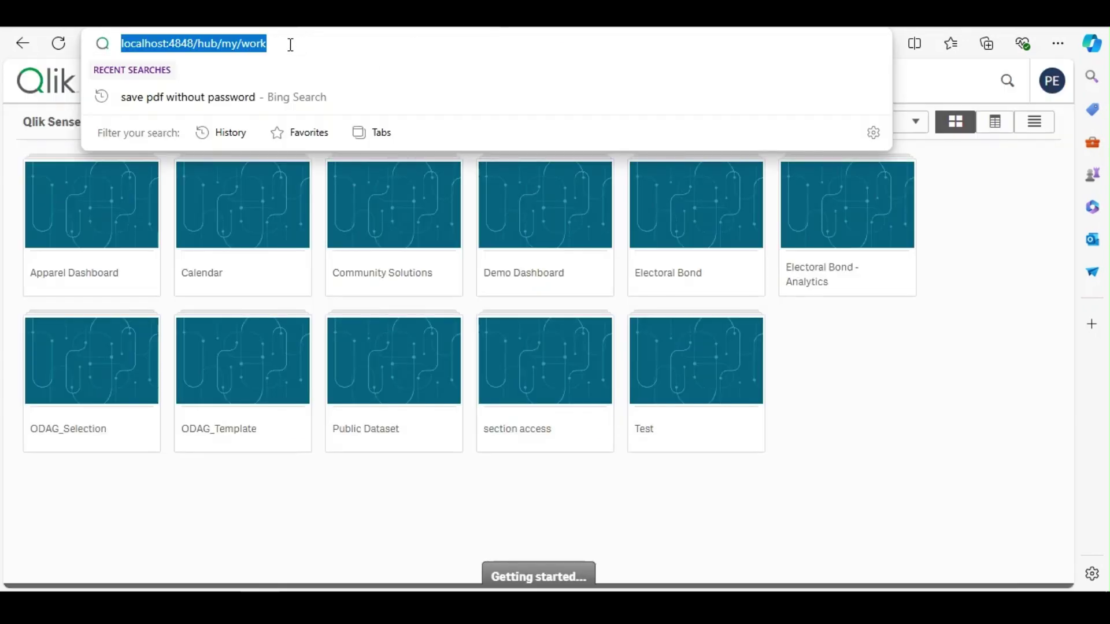
pyautogui.click(247, 23)
pyautogui.click(255, 45)
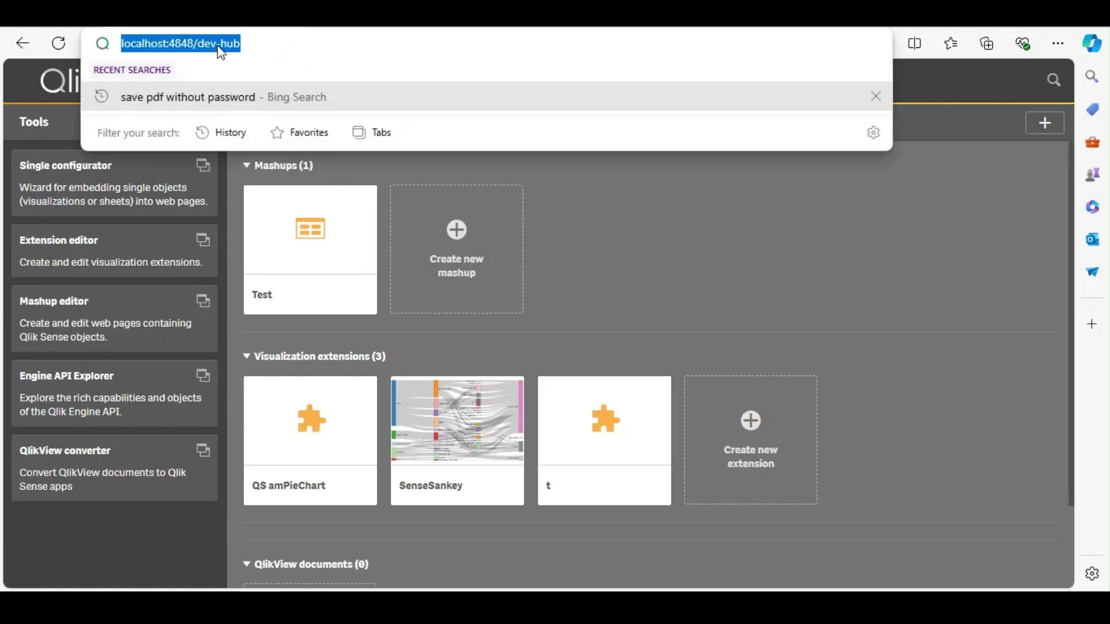
pyautogui.click(198, 44)
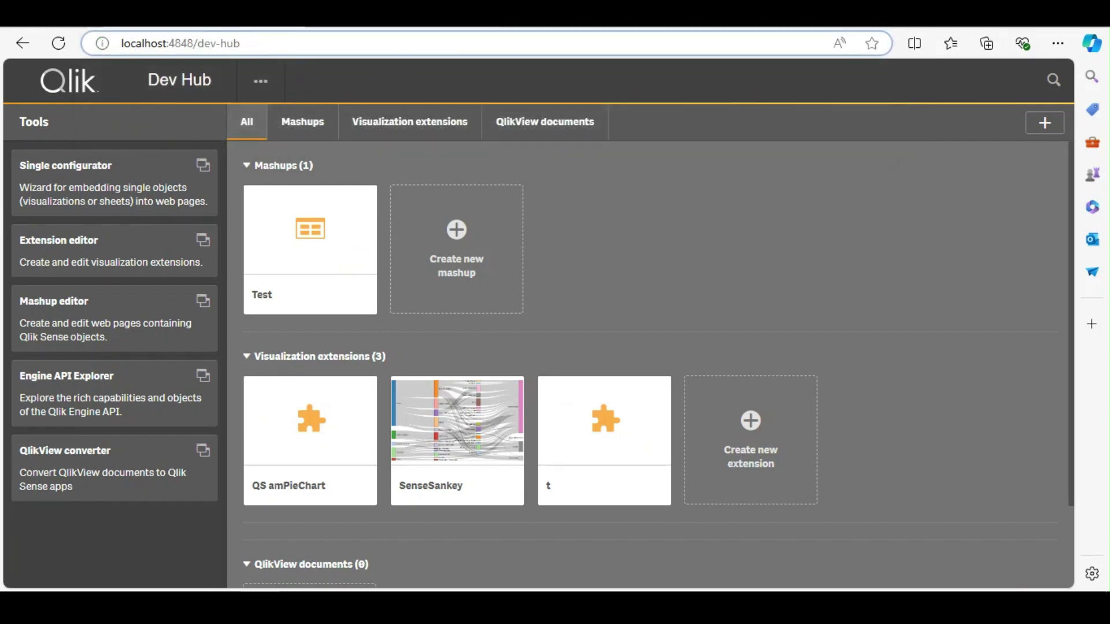
pyautogui.hotkey('ctrl', 'shift', 'Tab')
pyautogui.click(1051, 88)
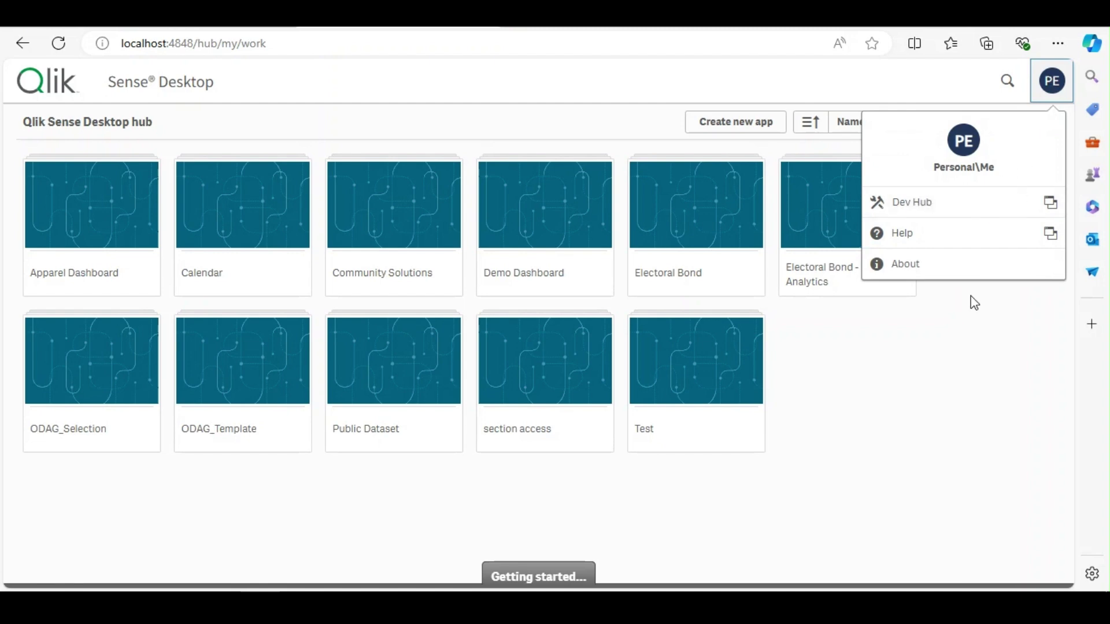
pyautogui.click(146, 47)
pyautogui.hotkey('ctrl', 'Tab')
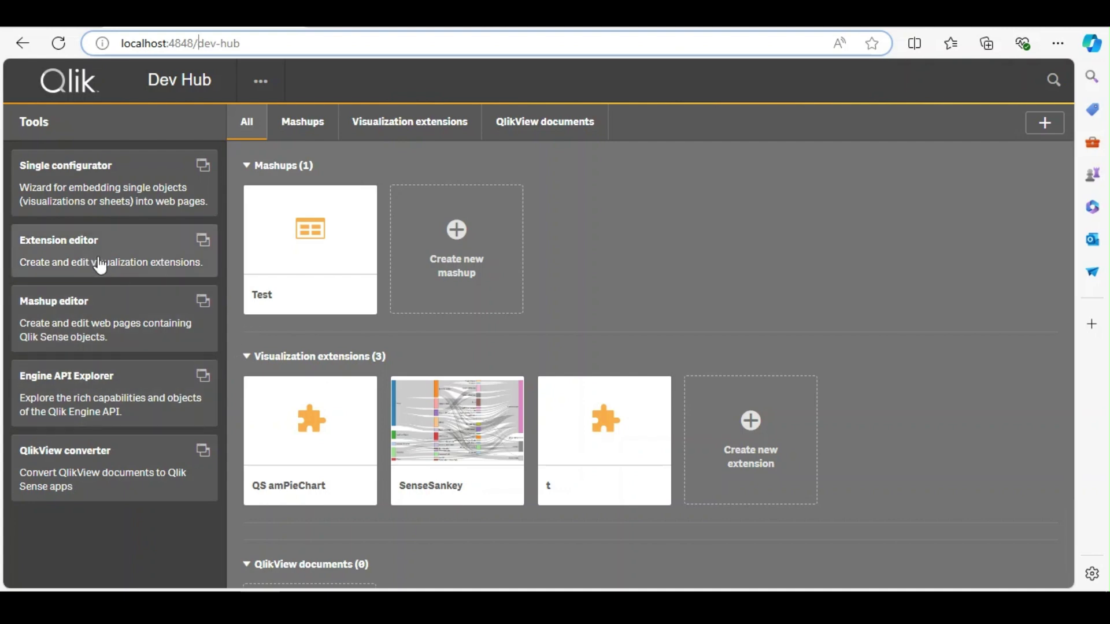
pyautogui.click(60, 261)
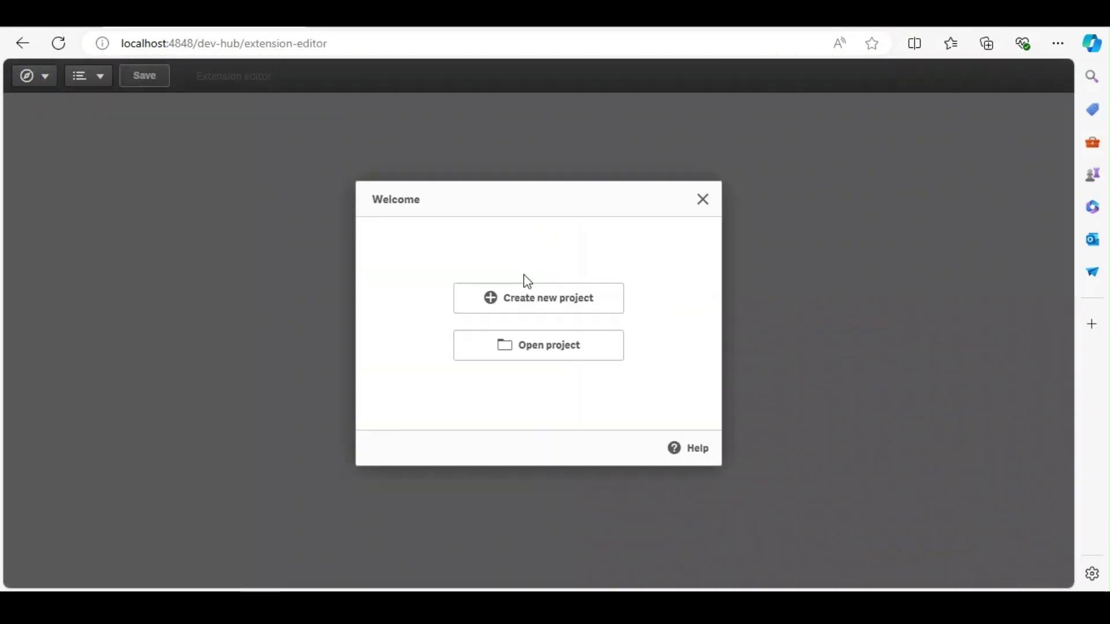
# Step: Create a new extension project MyFirstExt from the Basic Visualization template and open it for editing
pyautogui.click(540, 312)
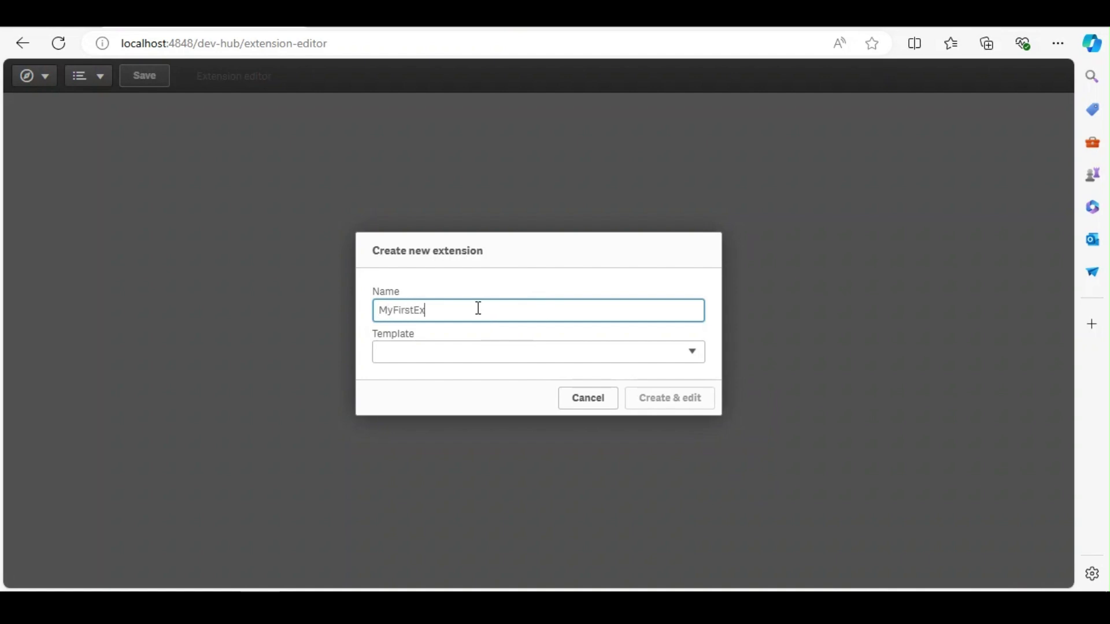
pyautogui.click(490, 353)
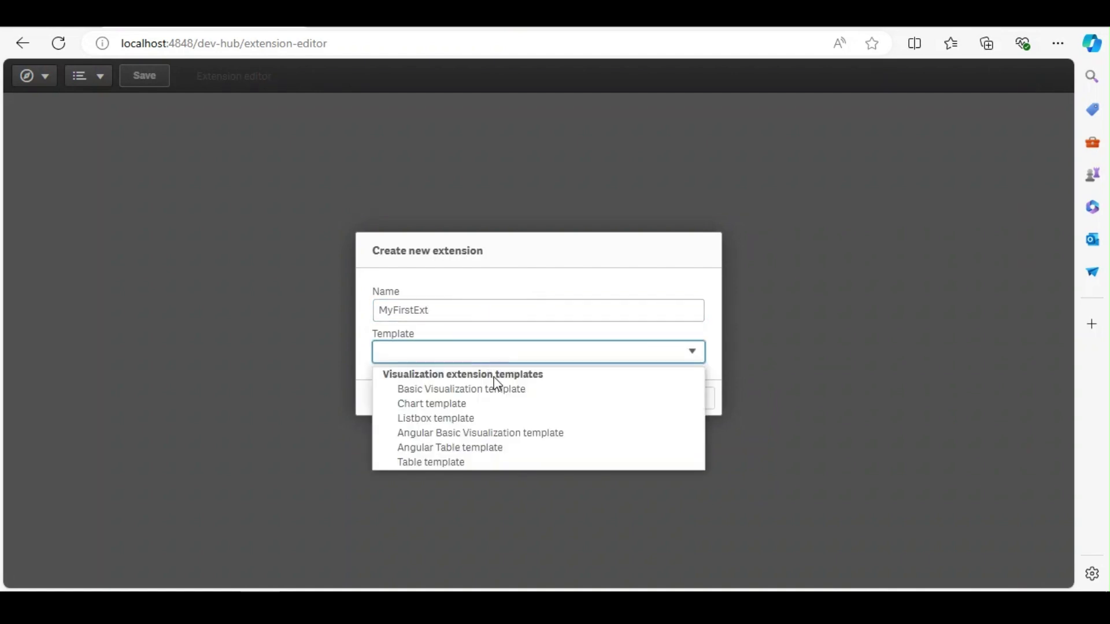
pyautogui.click(506, 391)
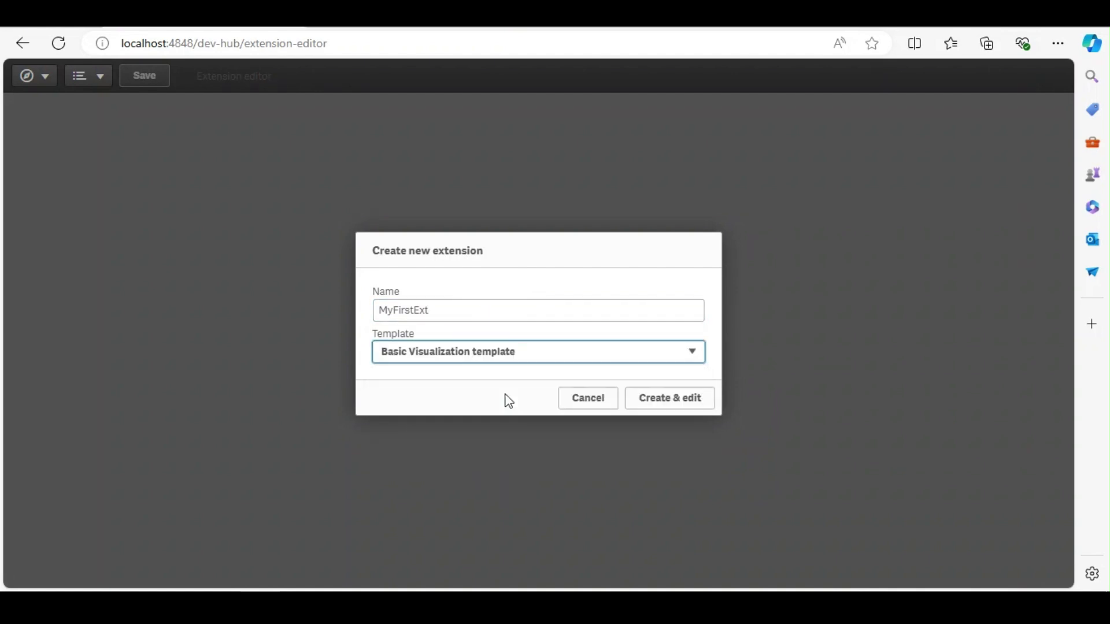
pyautogui.click(678, 398)
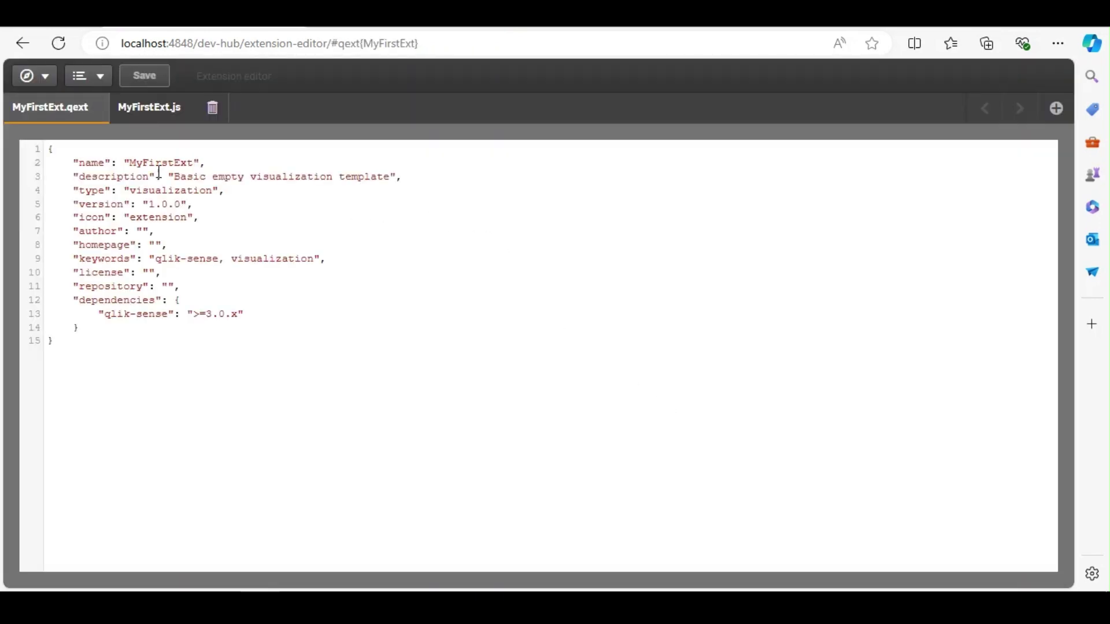
# Step: Inspect MyFirstExt.qext and MyFirstExt.js, then switch to the Extensions folder in File Explorer
pyautogui.click(327, 234)
pyautogui.moveTo(77, 153); pyautogui.dragTo(302, 370)
pyautogui.click(303, 370)
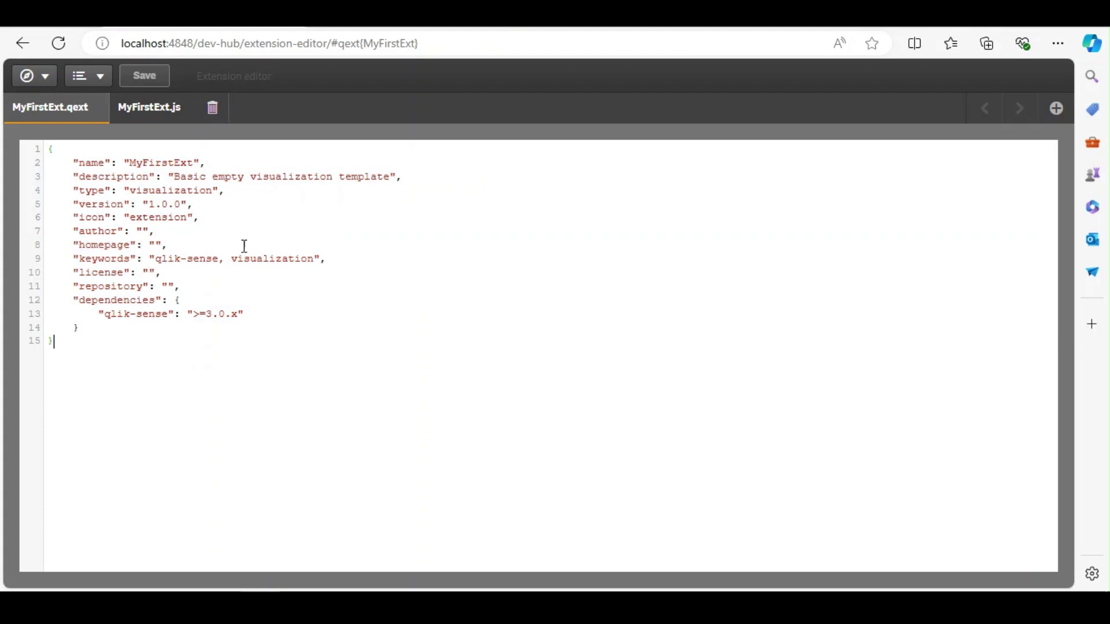
pyautogui.click(152, 108)
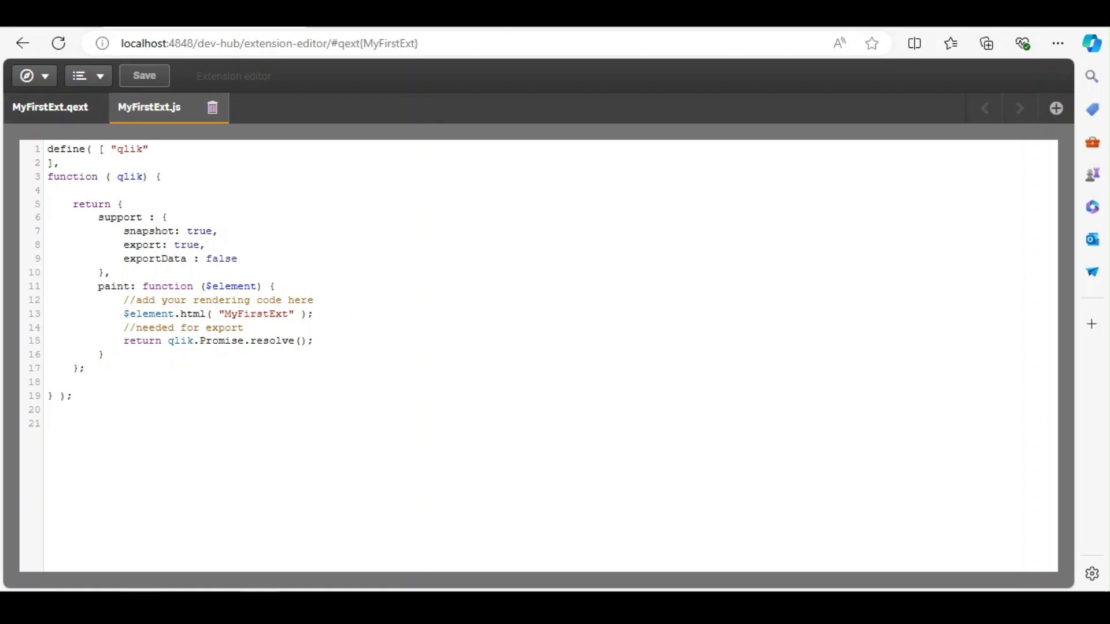
pyautogui.hotkey('alt', 'Tab')
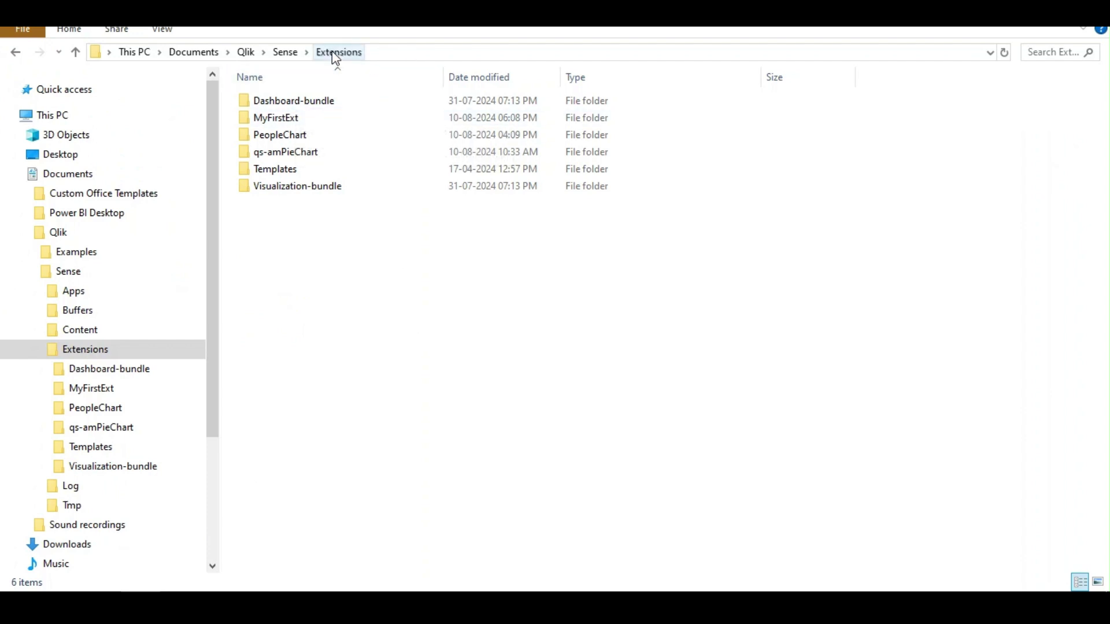
# Step: Check that MyFirstExt contains MyFirstExt.js, MyFirstExt.qext and wbfolder.wbl, then return to the Extensions folder
pyautogui.click(276, 116)
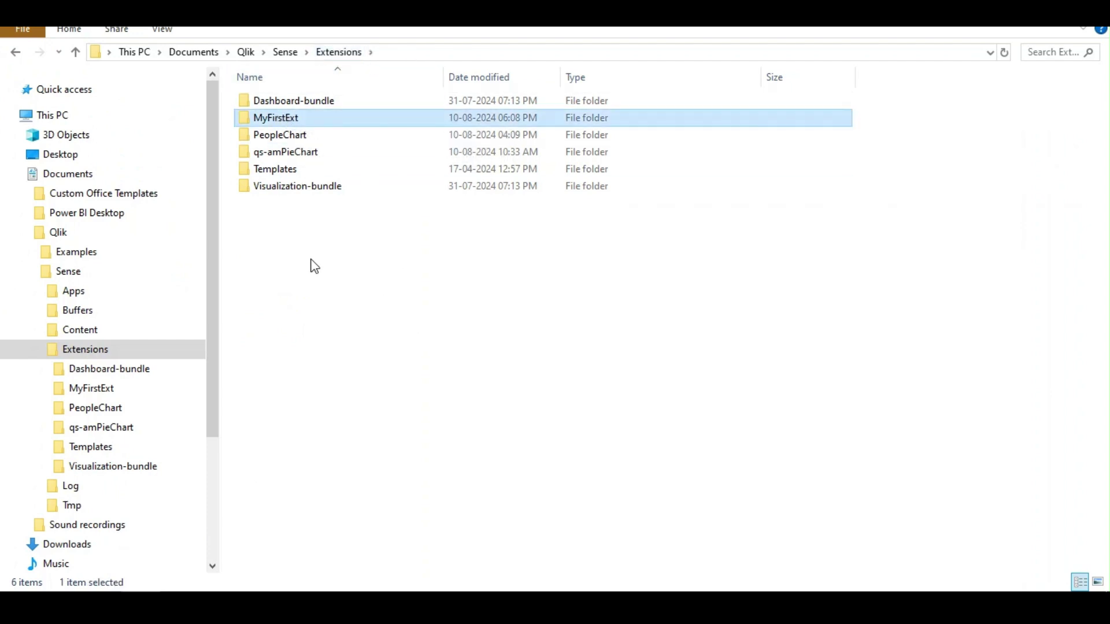
pyautogui.doubleClick(270, 121)
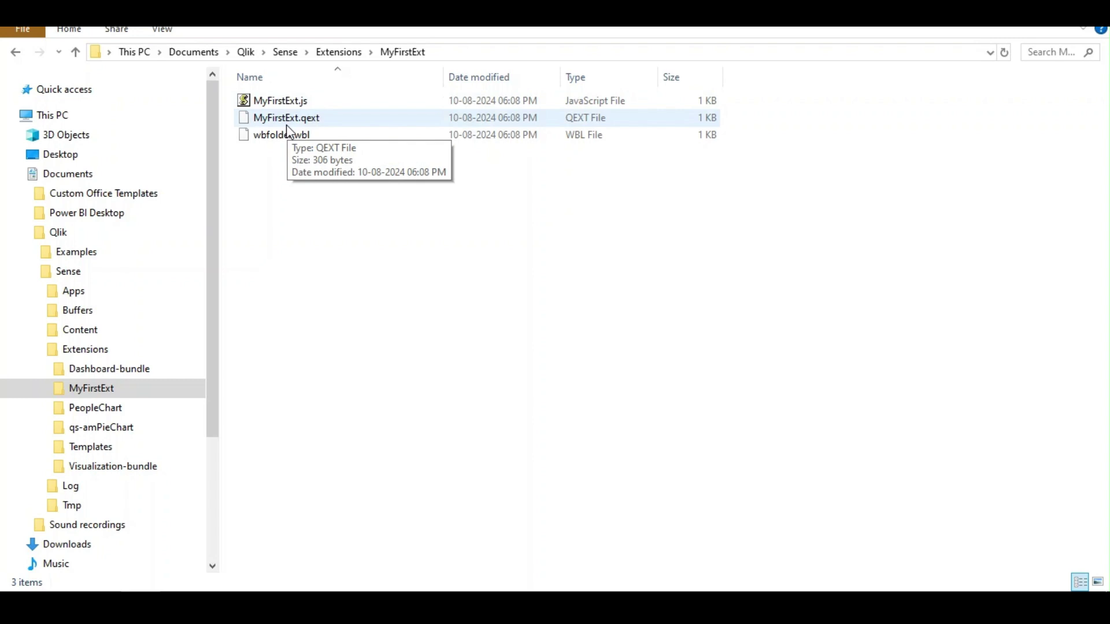
pyautogui.click(282, 121)
pyautogui.click(283, 109)
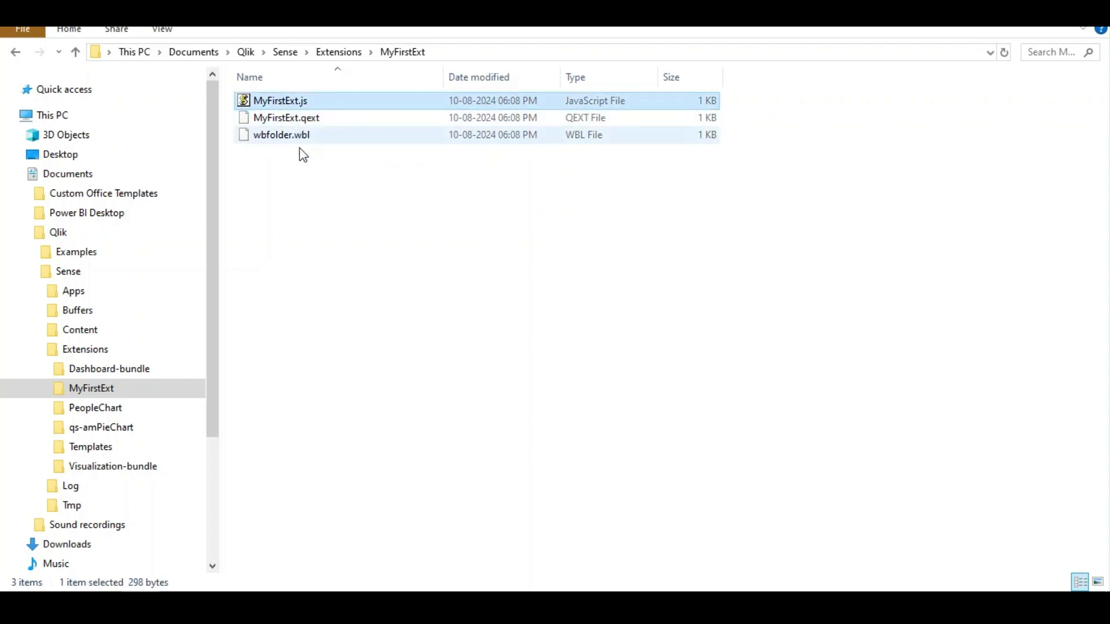
pyautogui.click(305, 179)
pyautogui.click(288, 145)
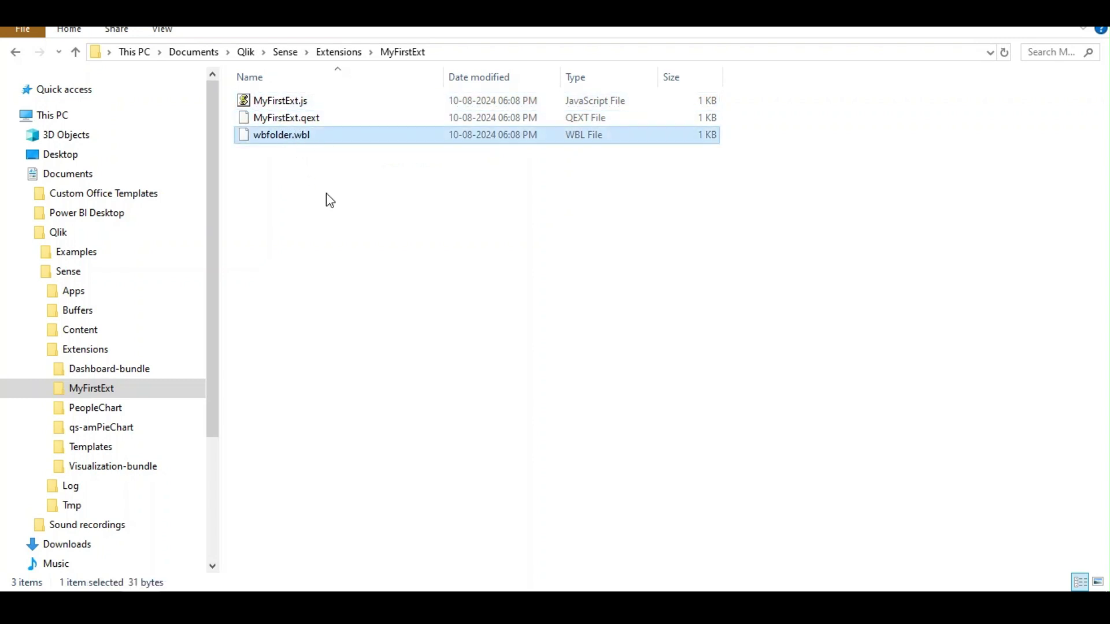
pyautogui.click(325, 194)
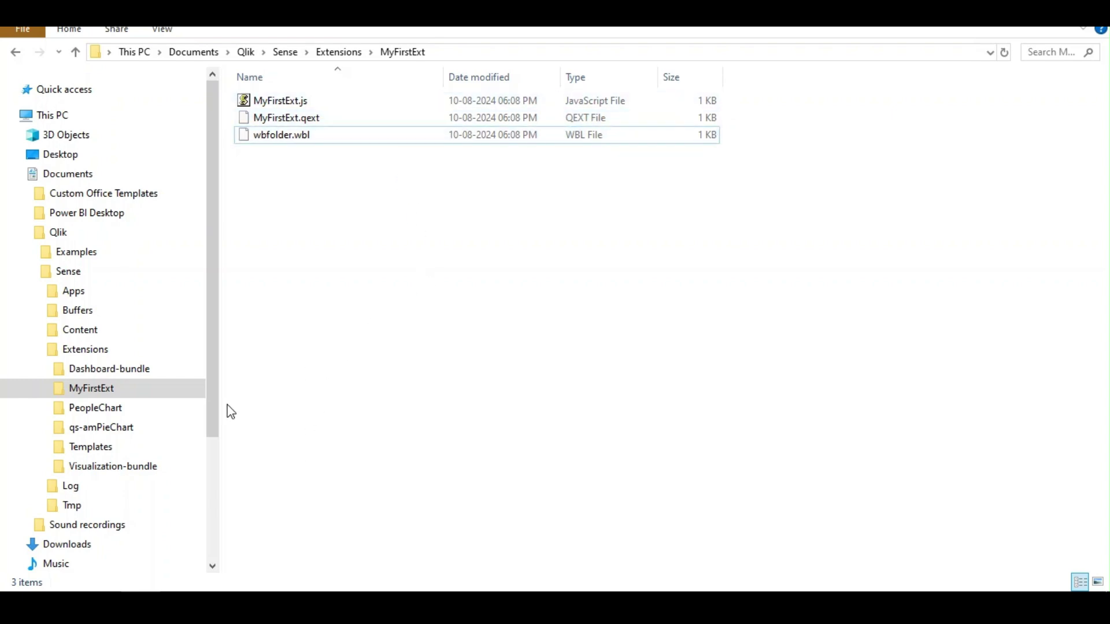
pyautogui.click(346, 53)
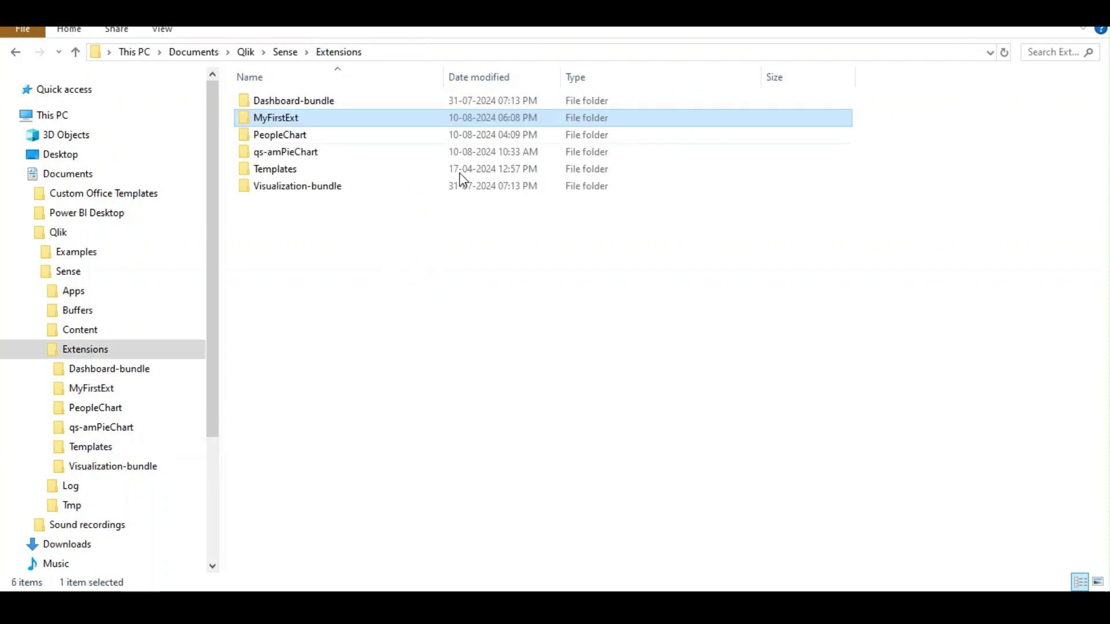
pyautogui.click(336, 220)
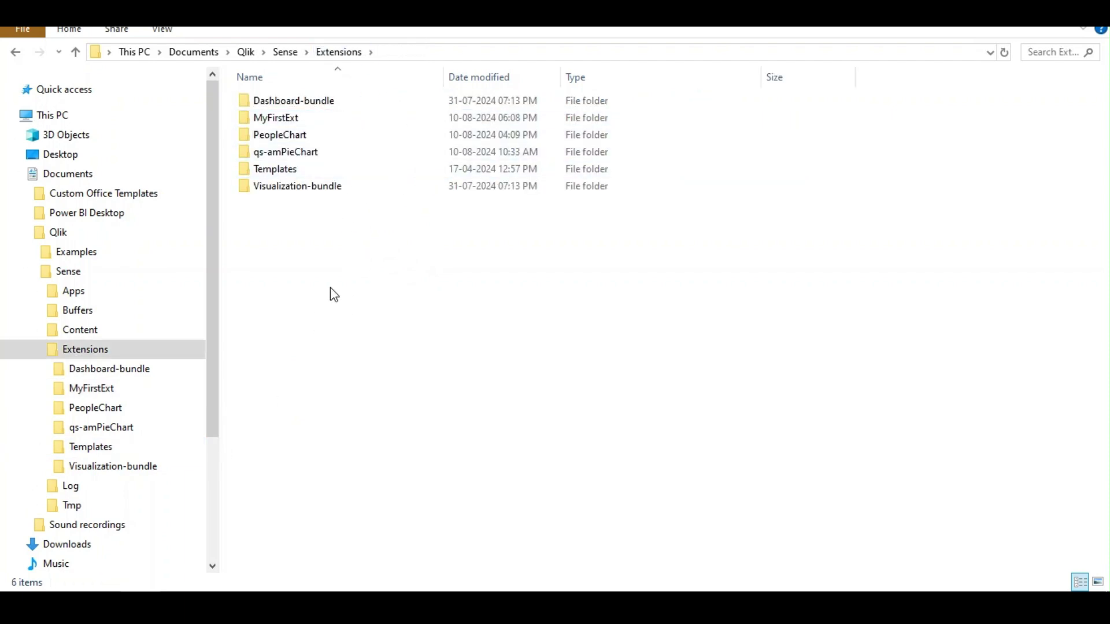
# Step: Return to the Qlik Sense extension editor showing the MyFirstExt.js template code
pyautogui.click(272, 607)
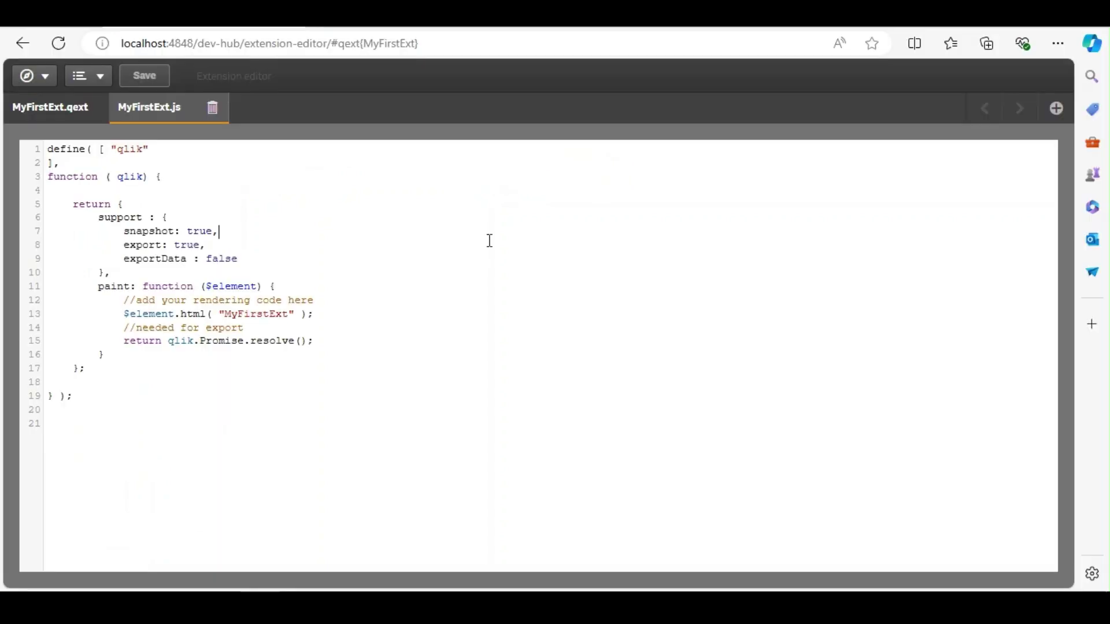